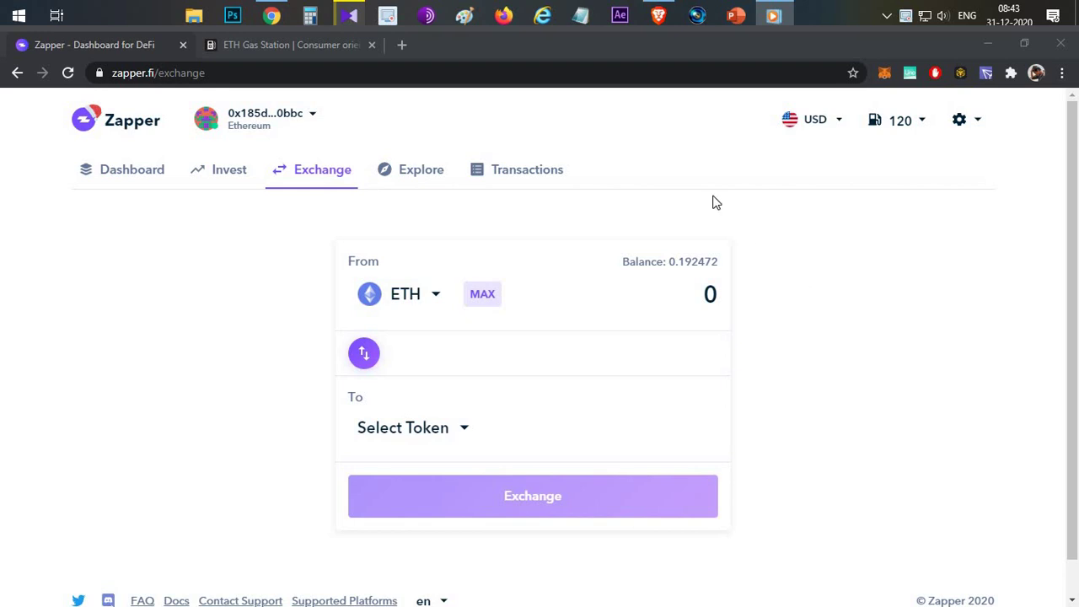
# - Switch to the Brave browser and look over the uploaded videos on the CryptoHindi YouTube channel
pyautogui.click(659, 16)
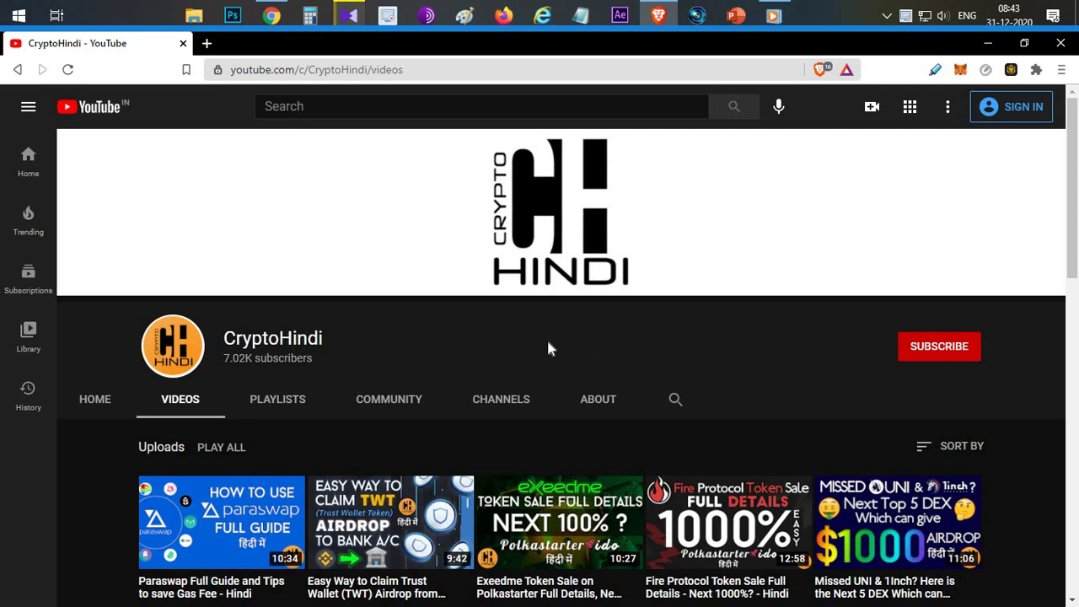
pyautogui.scroll(-1, 563, 348)
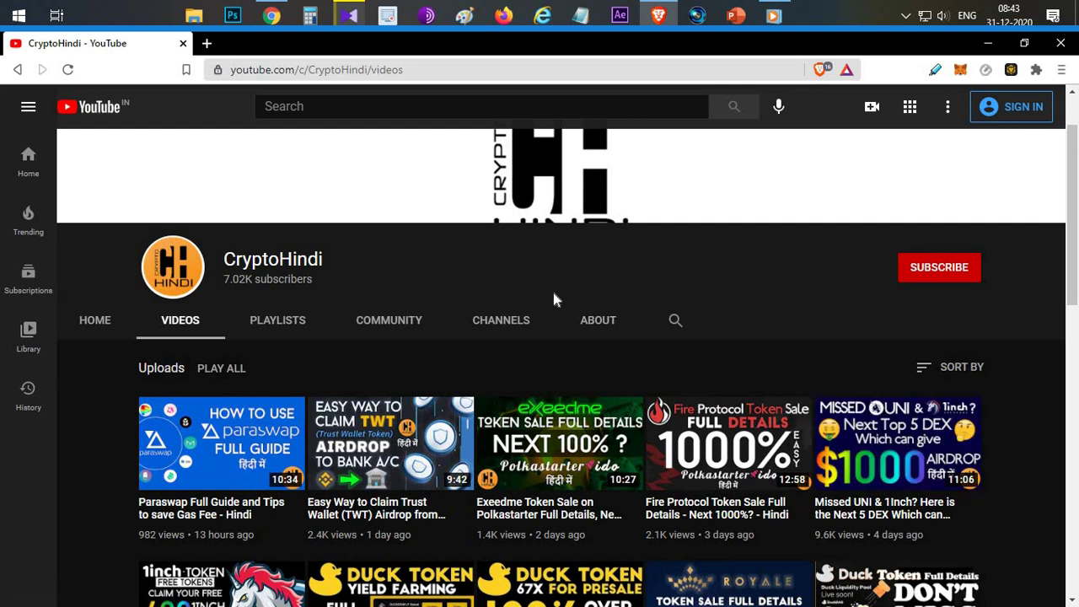
pyautogui.scroll(1, 554, 296)
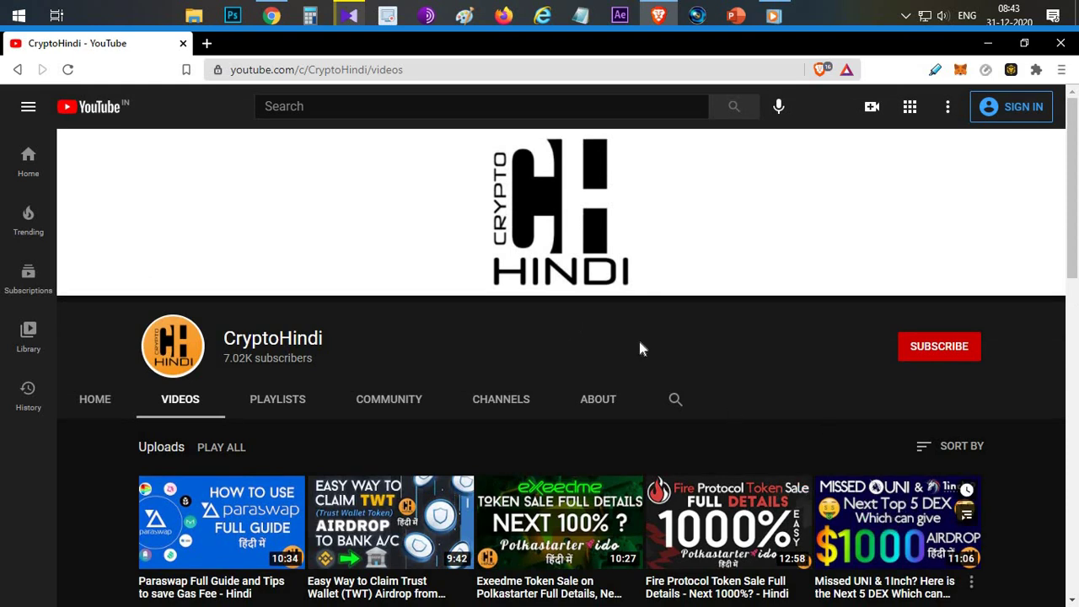
pyautogui.moveTo(895, 536)
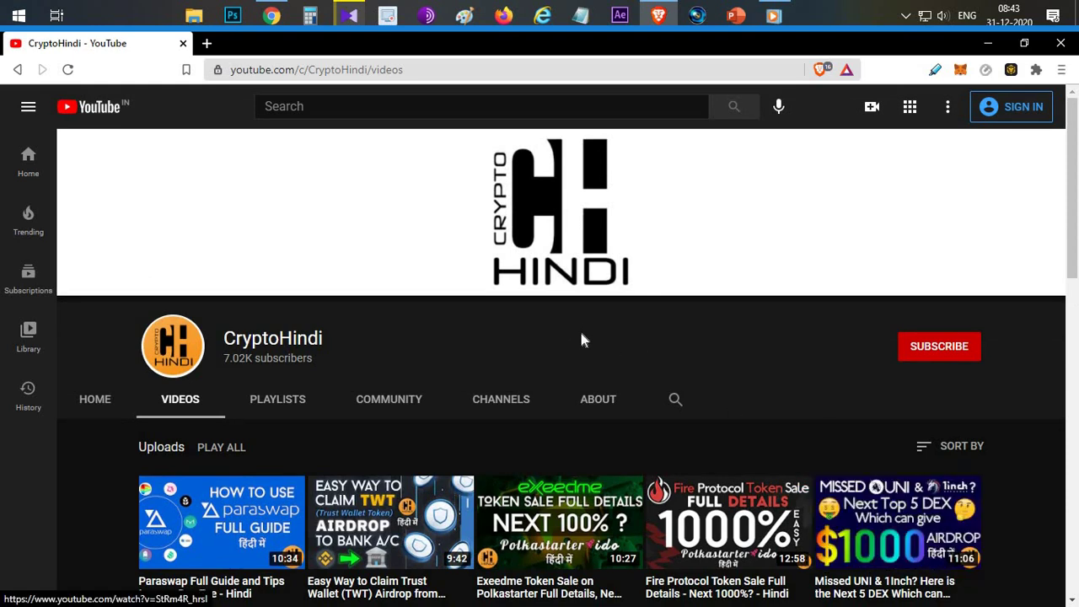
pyautogui.moveTo(199, 533)
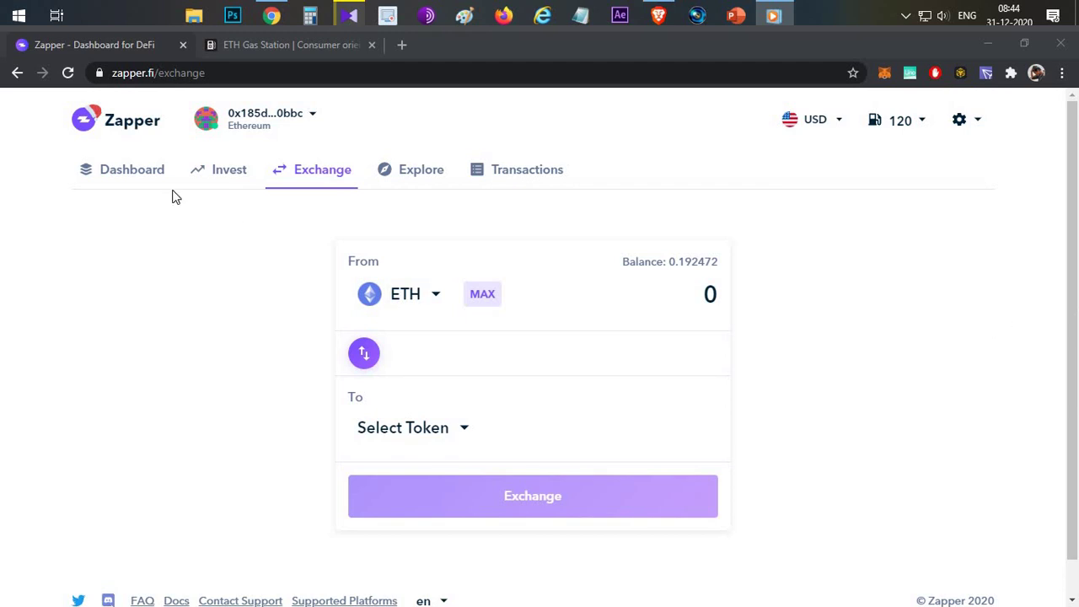
# - Return to Zapper in Chrome, open the Dashboard and examine the total assets and the wallet's asset breakdown
pyautogui.click(135, 181)
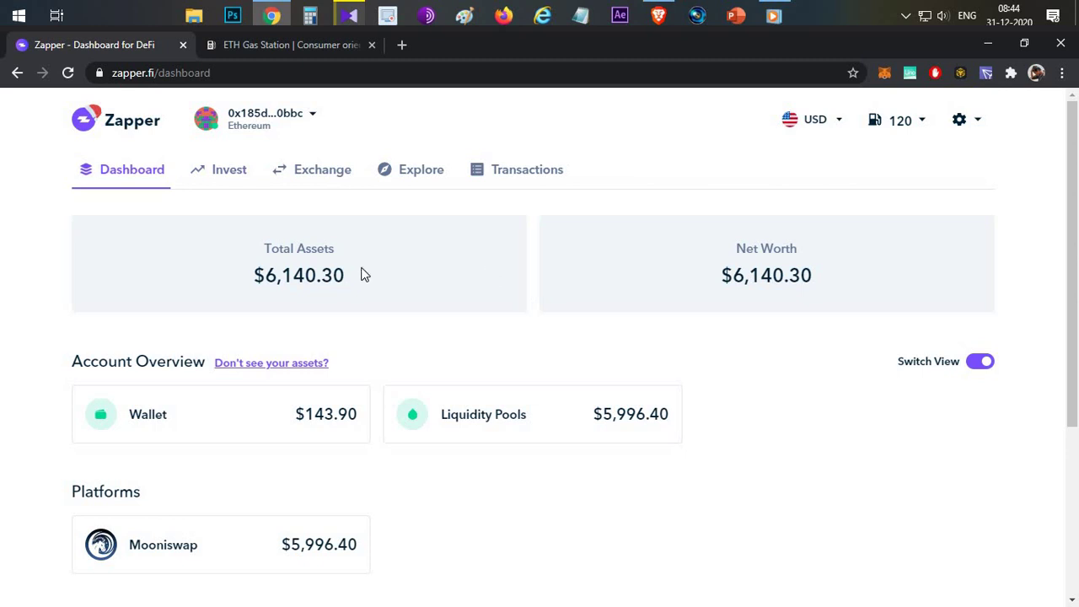
pyautogui.moveTo(265, 276); pyautogui.dragTo(414, 301)
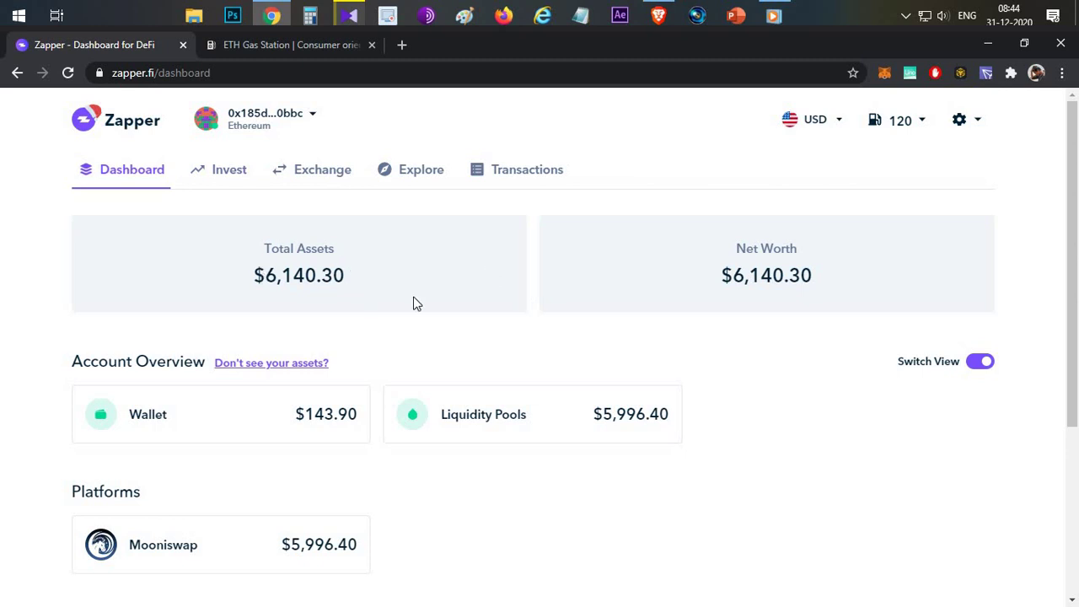
pyautogui.click(577, 290)
pyautogui.scroll(-2, 570, 279)
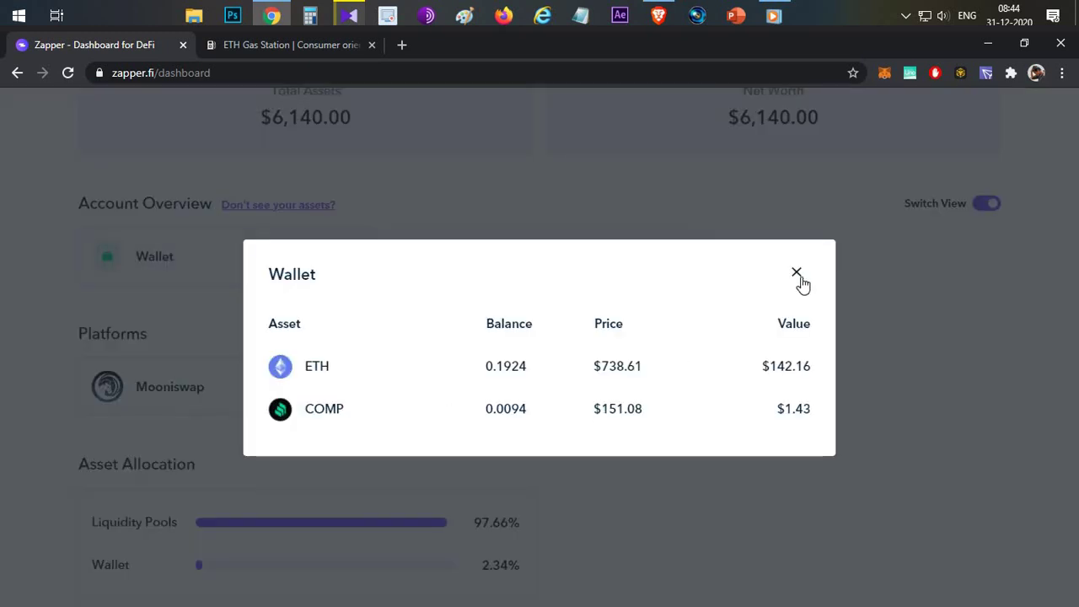
pyautogui.click(797, 275)
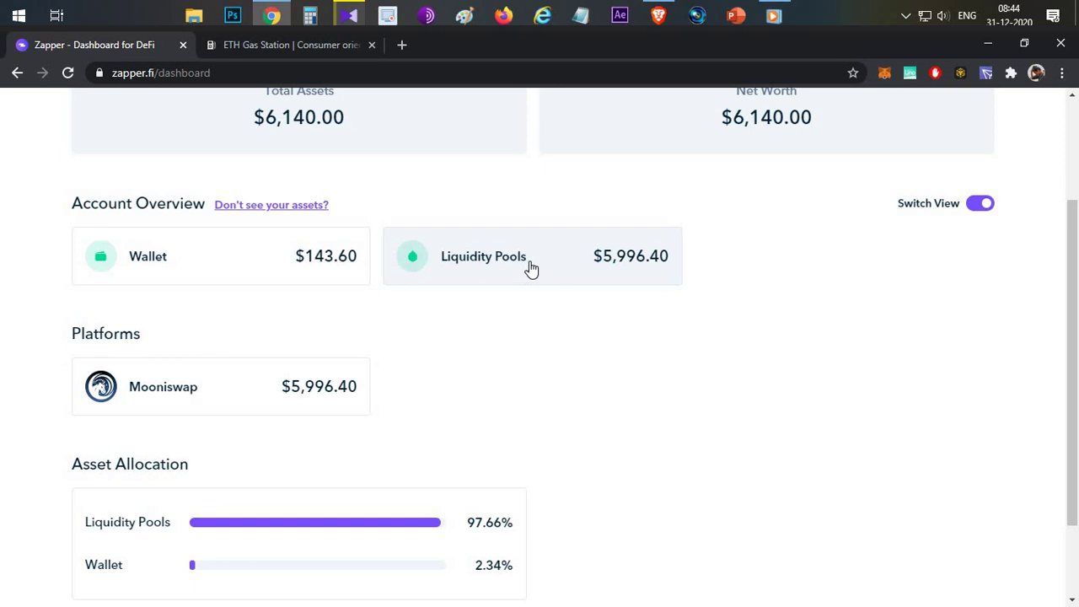
# - Examine the liquidity pools breakdown, then review the platforms and asset allocation on the dashboard
pyautogui.click(540, 258)
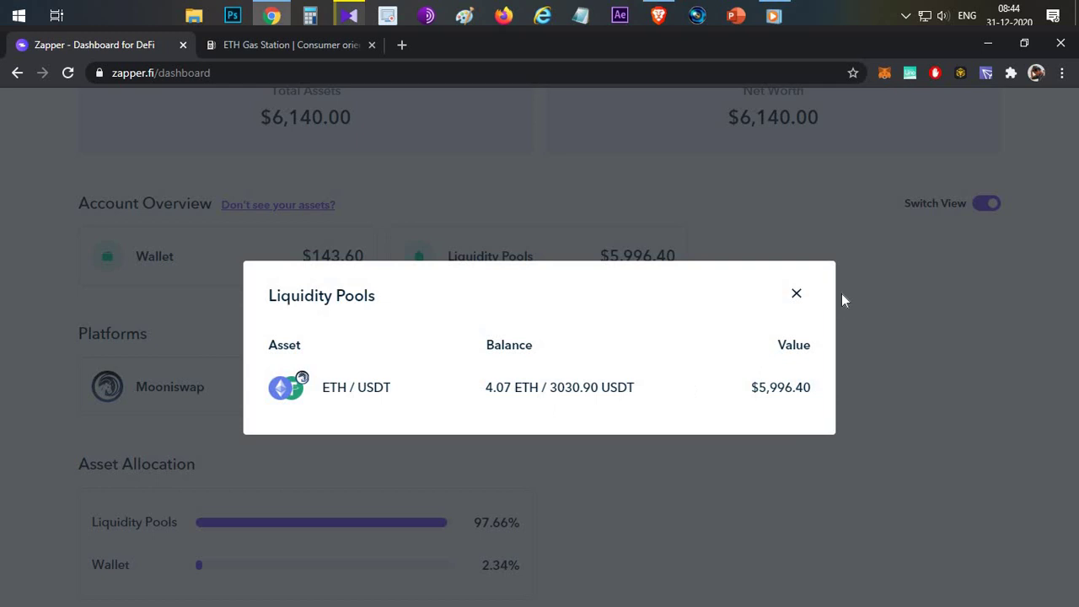
pyautogui.click(797, 293)
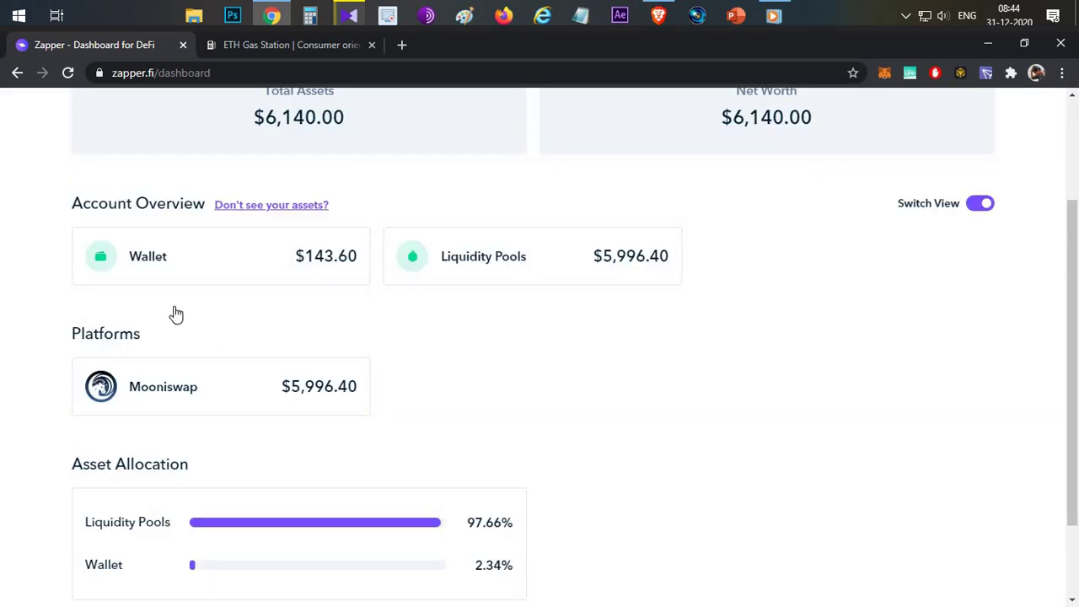
pyautogui.scroll(-1, 211, 318)
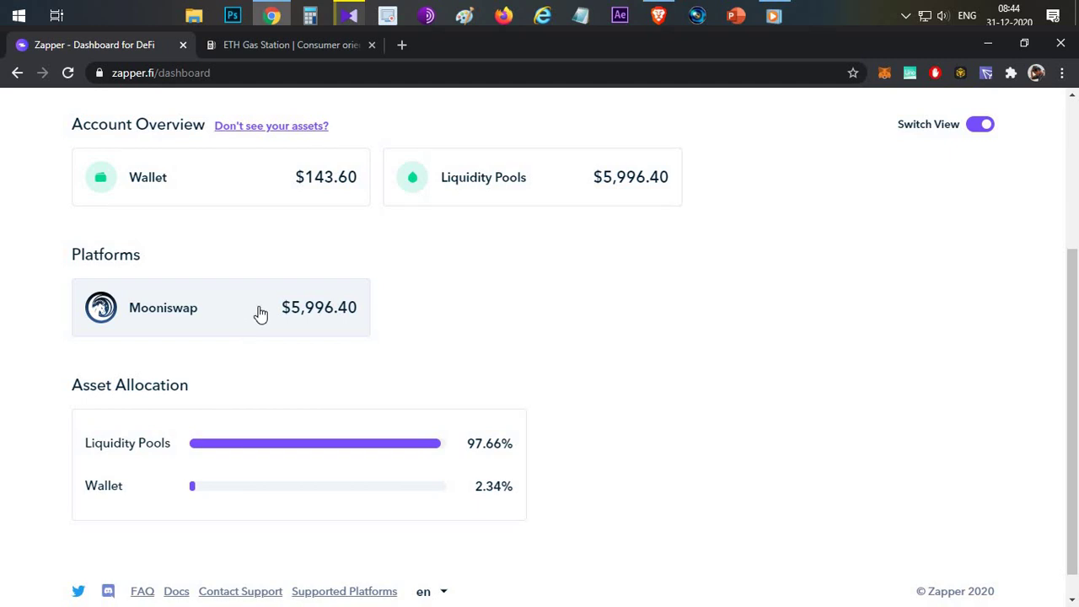
pyautogui.scroll(-1, 144, 346)
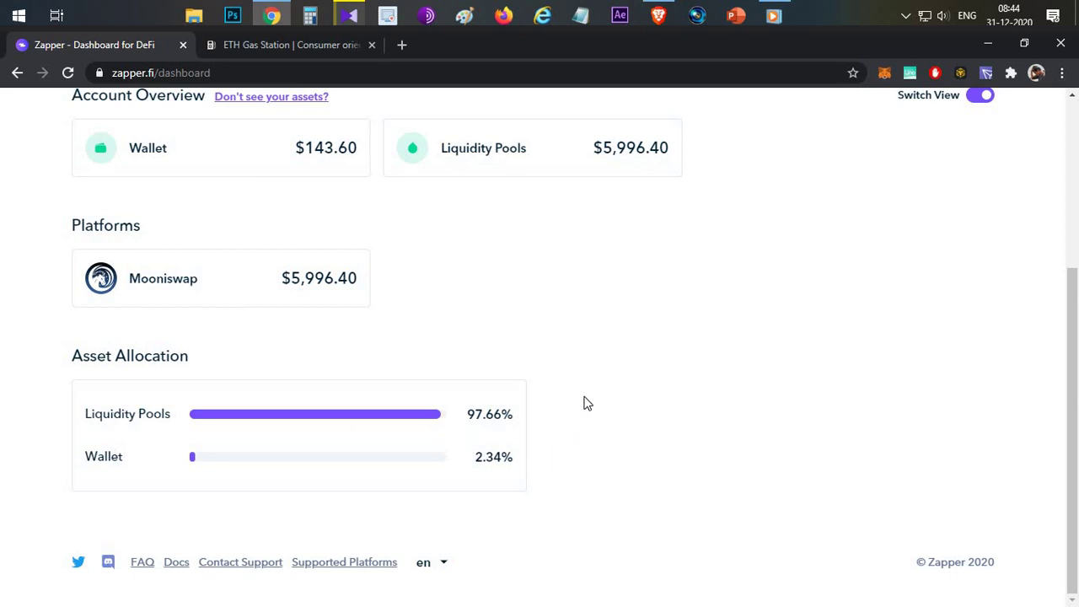
pyautogui.scroll(3, 588, 404)
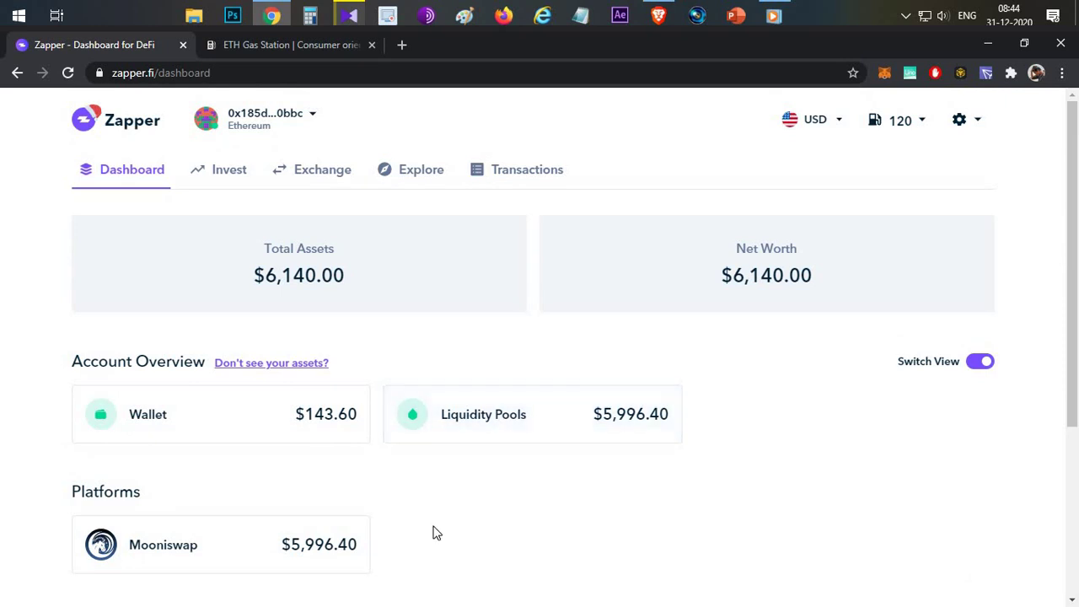
pyautogui.scroll(-1, 403, 476)
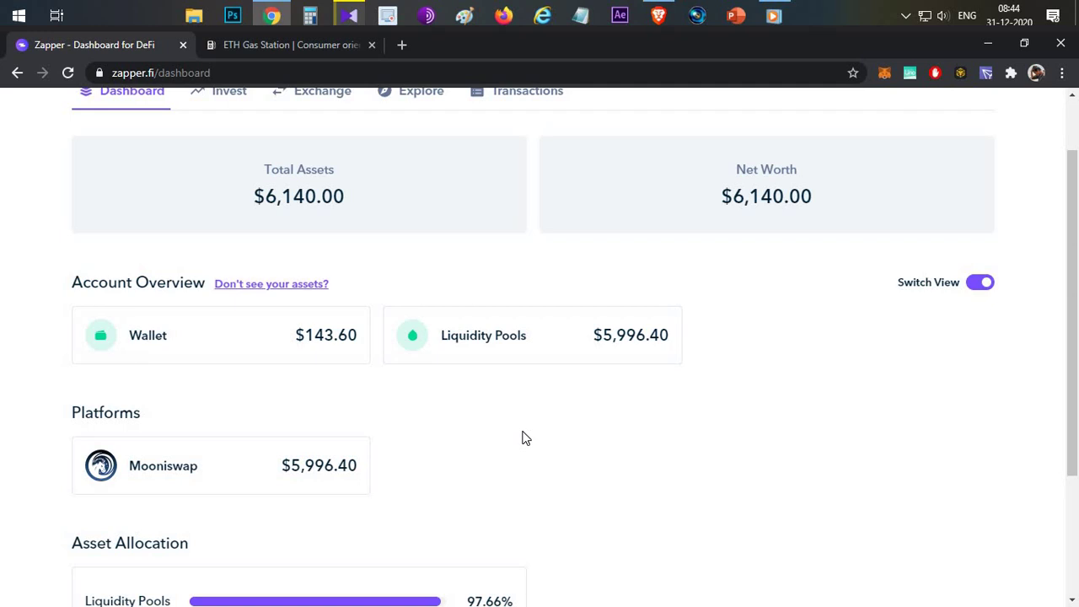
# - View the Mooniswap platform's USDT + ETH pool balances and return to the dashboard
pyautogui.click(306, 477)
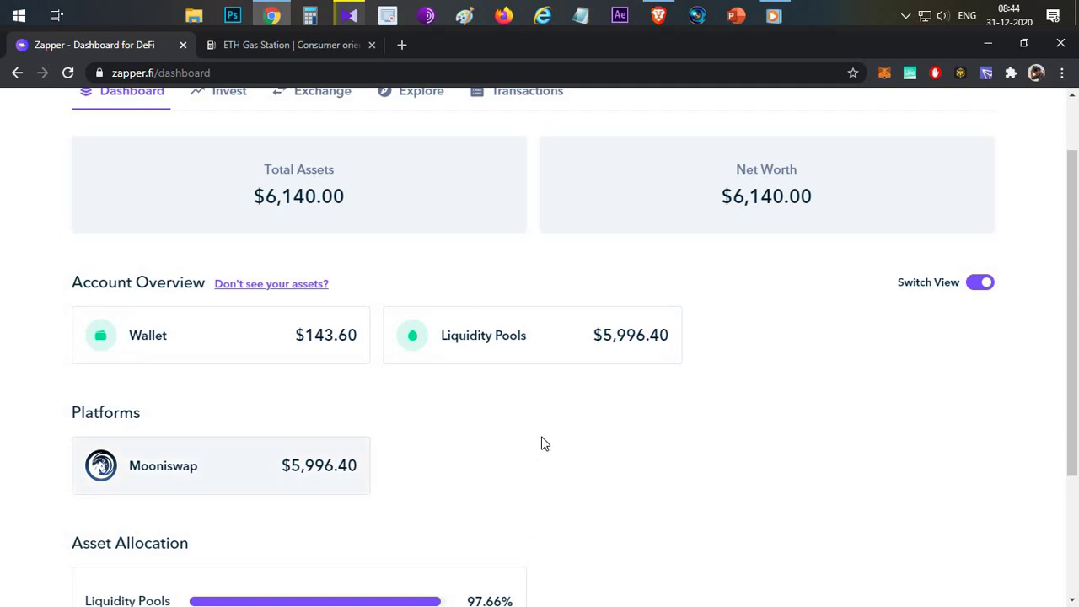
pyautogui.moveTo(319, 409); pyautogui.dragTo(452, 418)
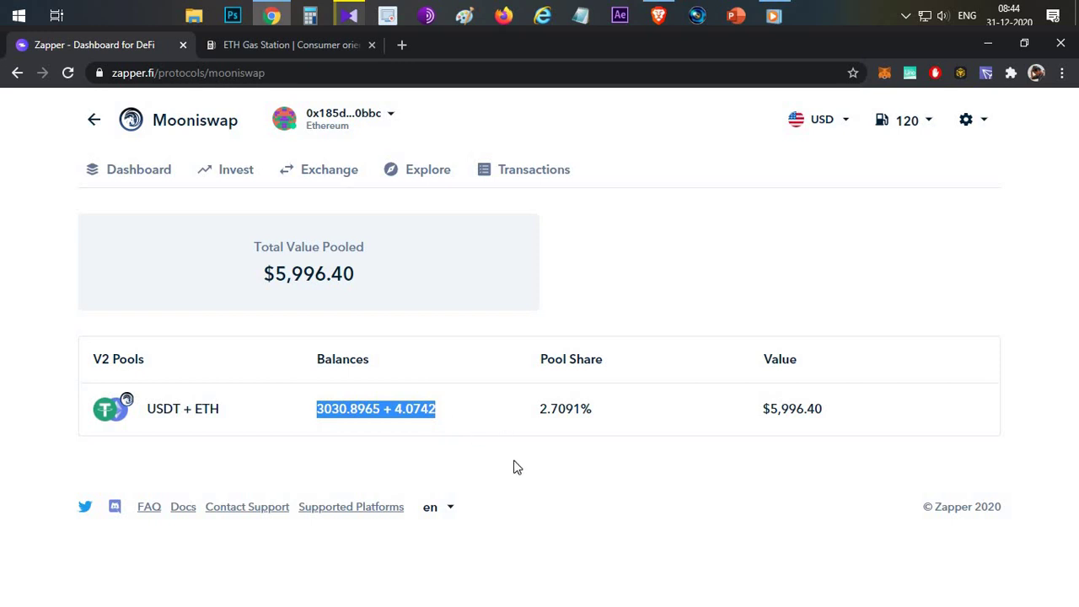
pyautogui.click(110, 189)
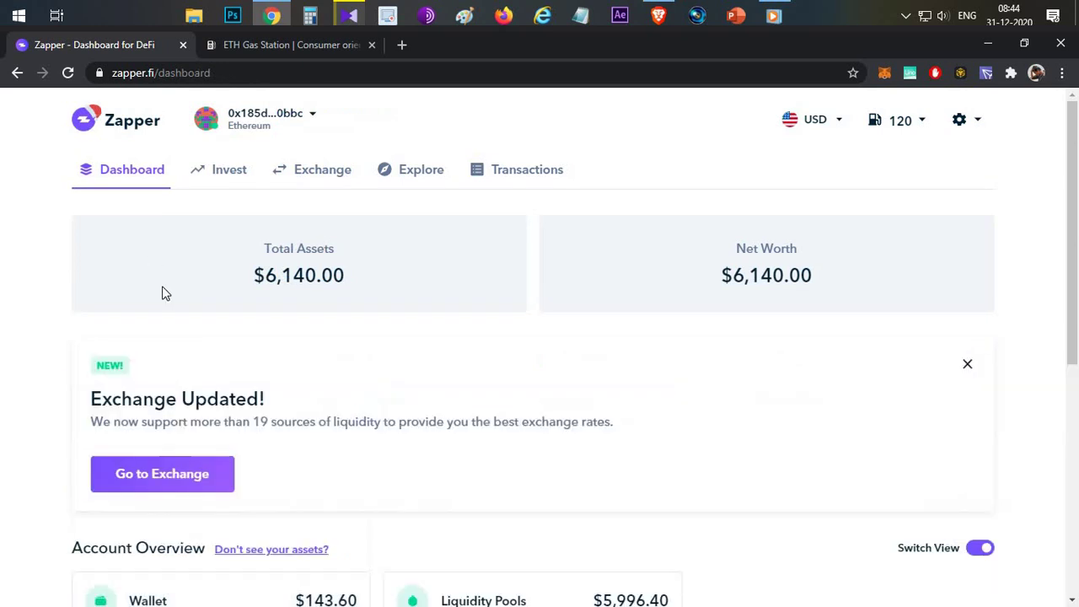
# - Review the account overview, platforms and asset allocation on the full dashboard page
pyautogui.scroll(-4, 613, 312)
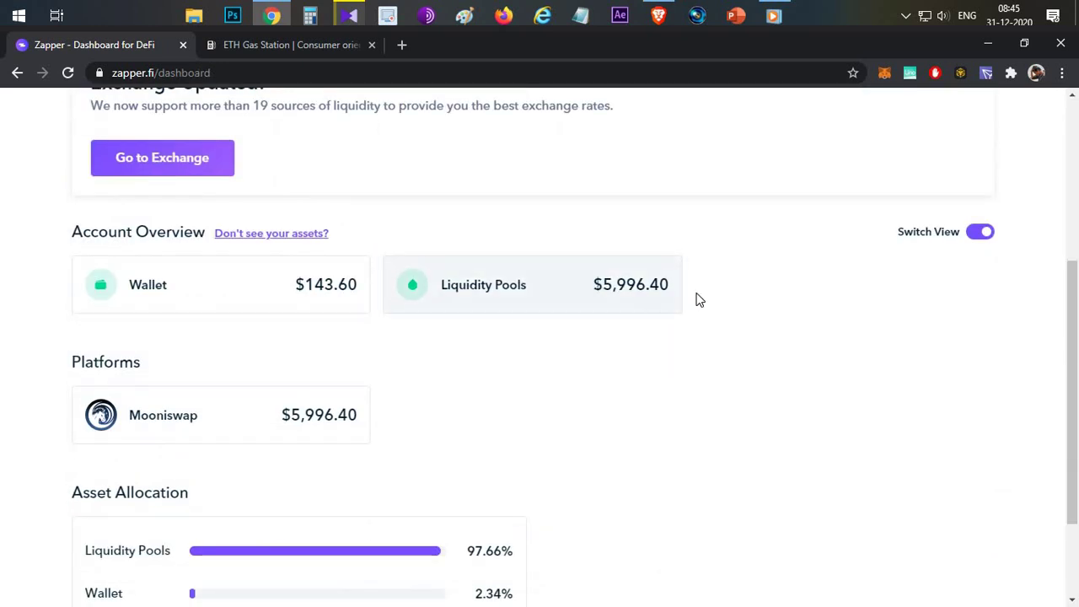
pyautogui.moveTo(699, 298); pyautogui.dragTo(591, 287)
pyautogui.click(542, 397)
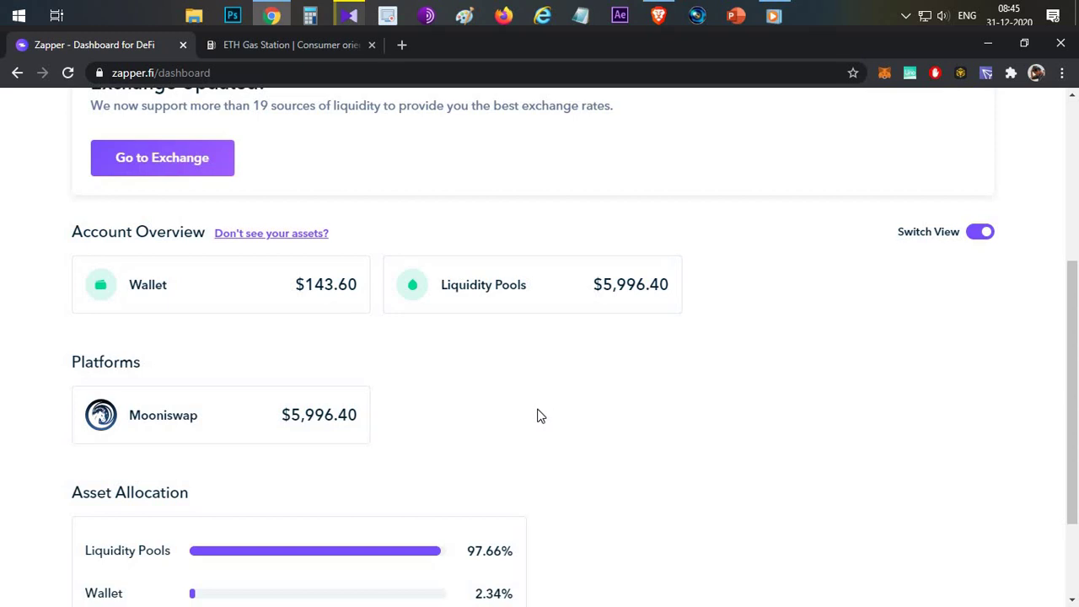
pyautogui.scroll(4, 540, 415)
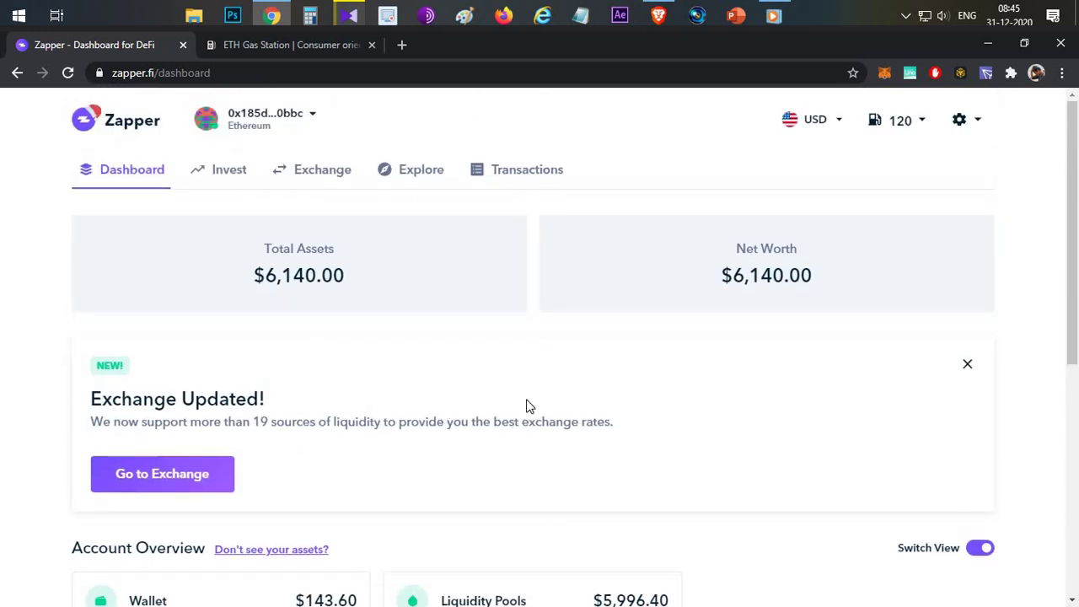
pyautogui.scroll(-5, 213, 228)
pyautogui.scroll(5, 214, 211)
# - Open the Invest page and browse the available liquidity pools
pyautogui.click(215, 178)
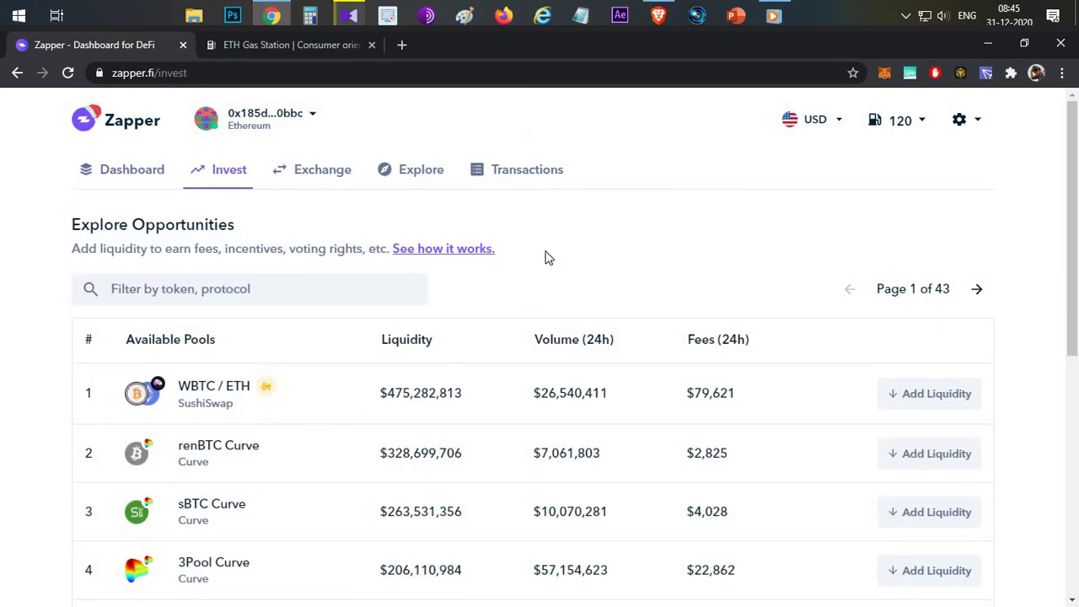
pyautogui.scroll(-6, 492, 373)
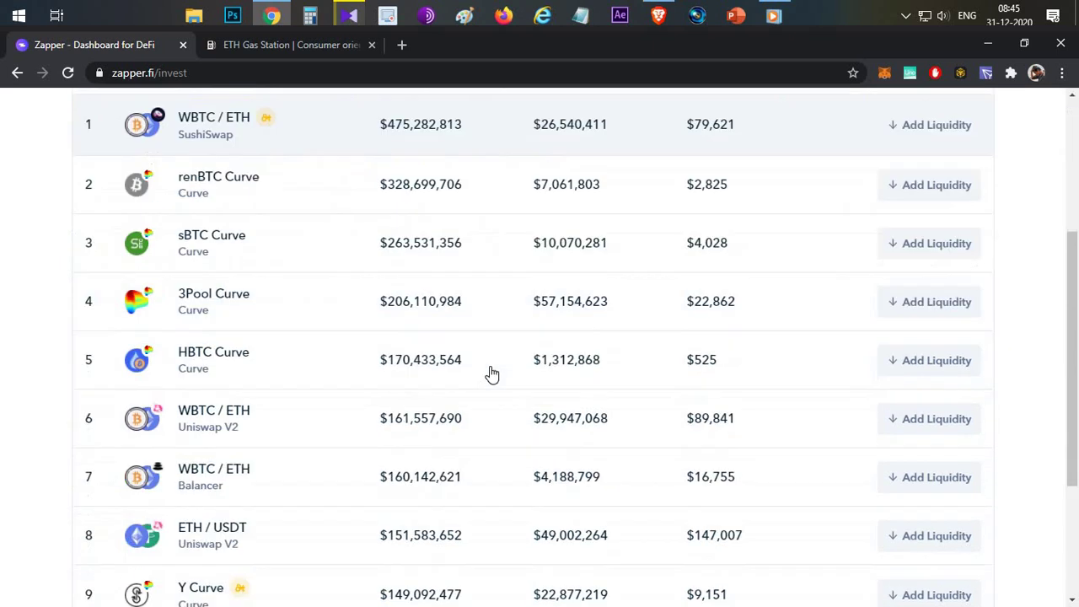
pyautogui.scroll(3, 518, 435)
pyautogui.scroll(3, 518, 434)
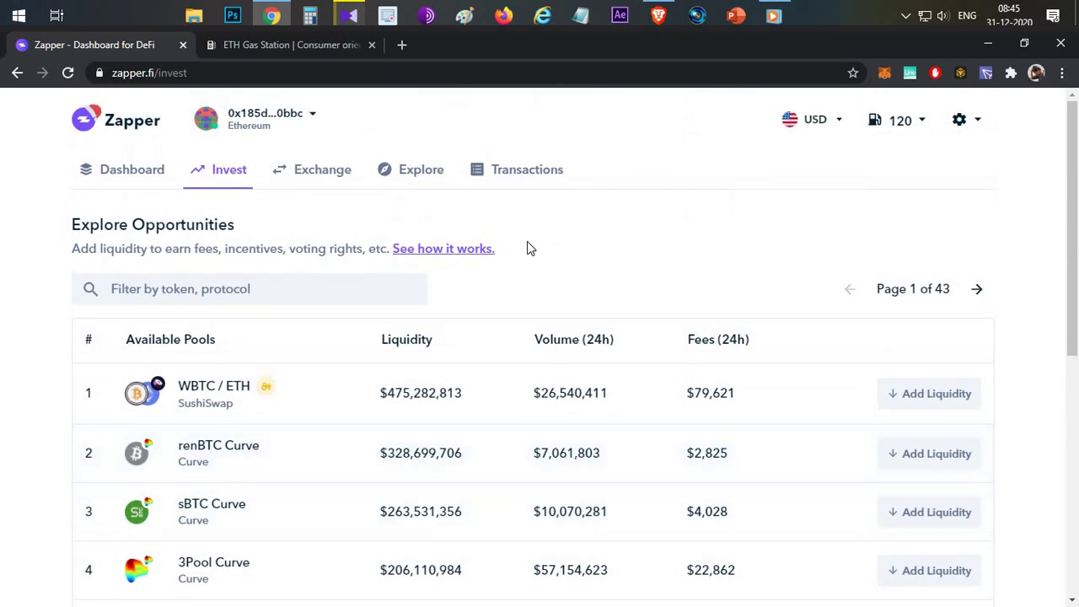
# - Start adding liquidity to the SushiSwap WBTC / ETH pool and enter an amount of .1 ETH
pyautogui.click(927, 398)
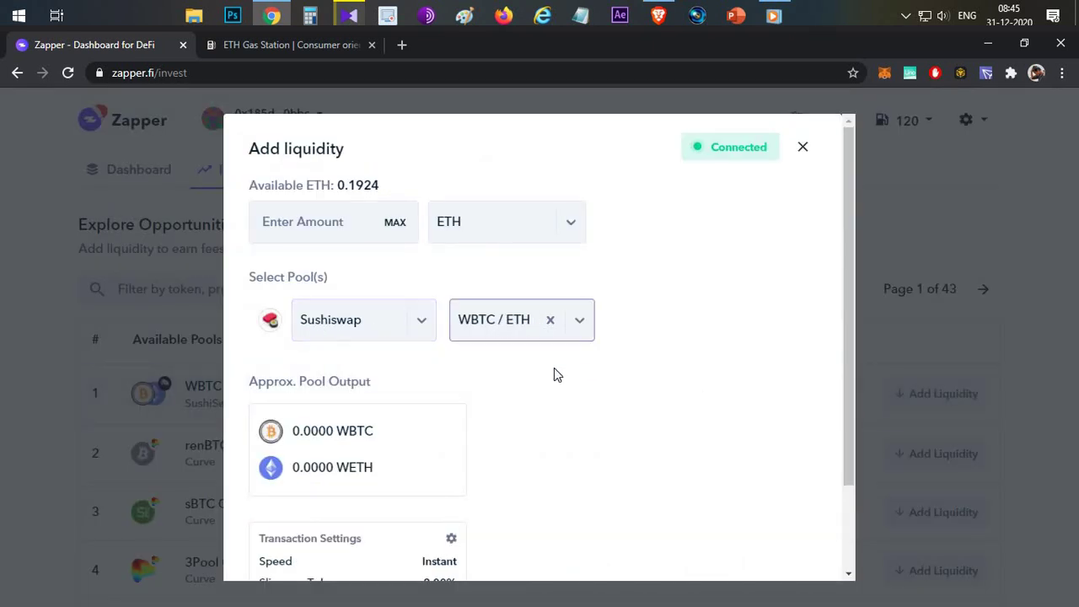
pyautogui.scroll(-2, 531, 385)
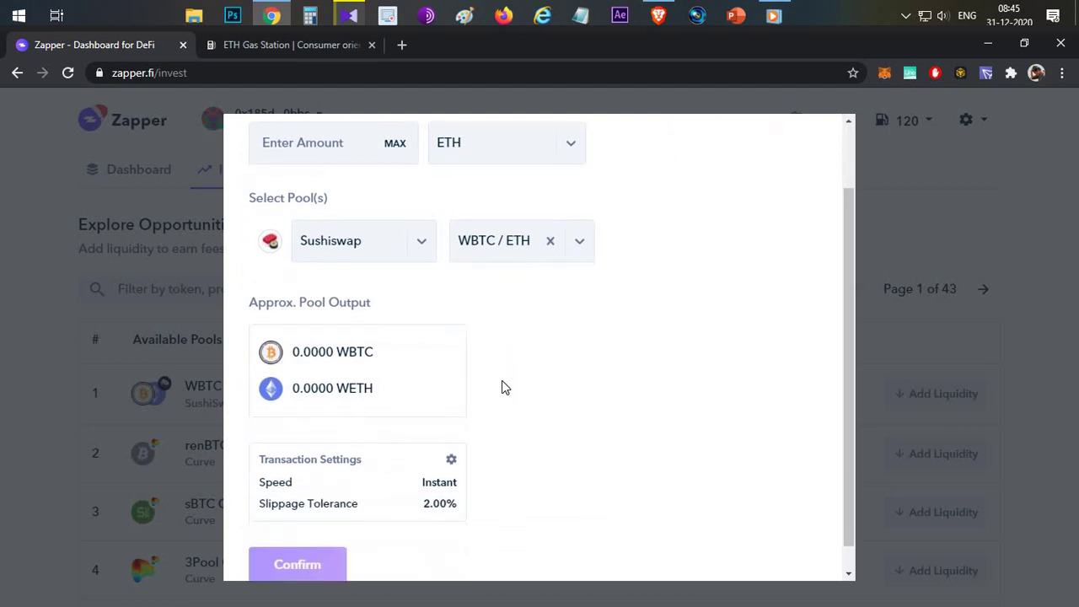
pyautogui.scroll(2, 504, 423)
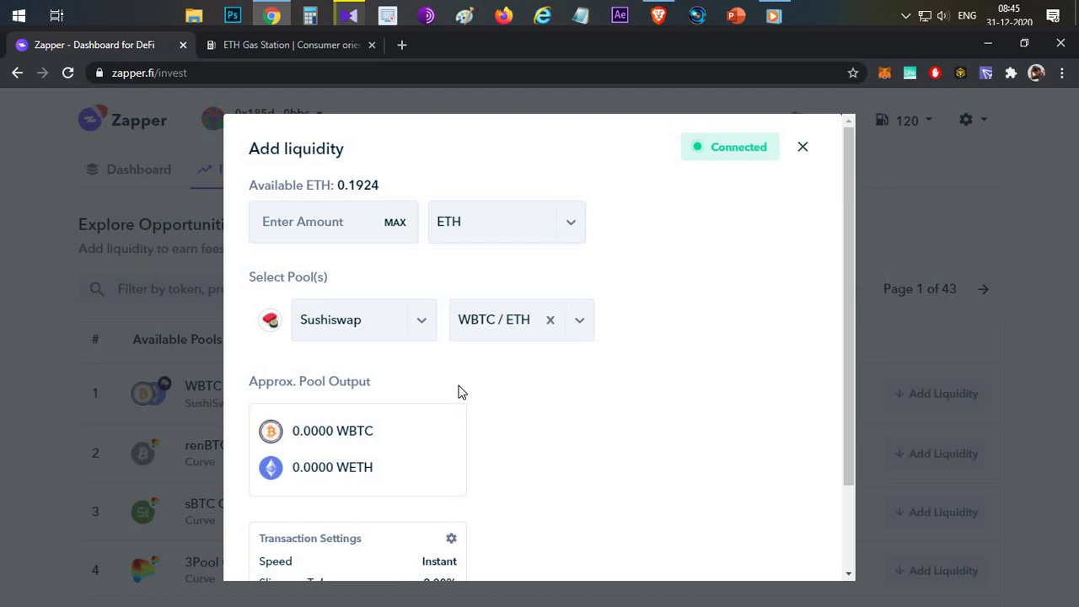
pyautogui.click(323, 223)
pyautogui.write('.1')
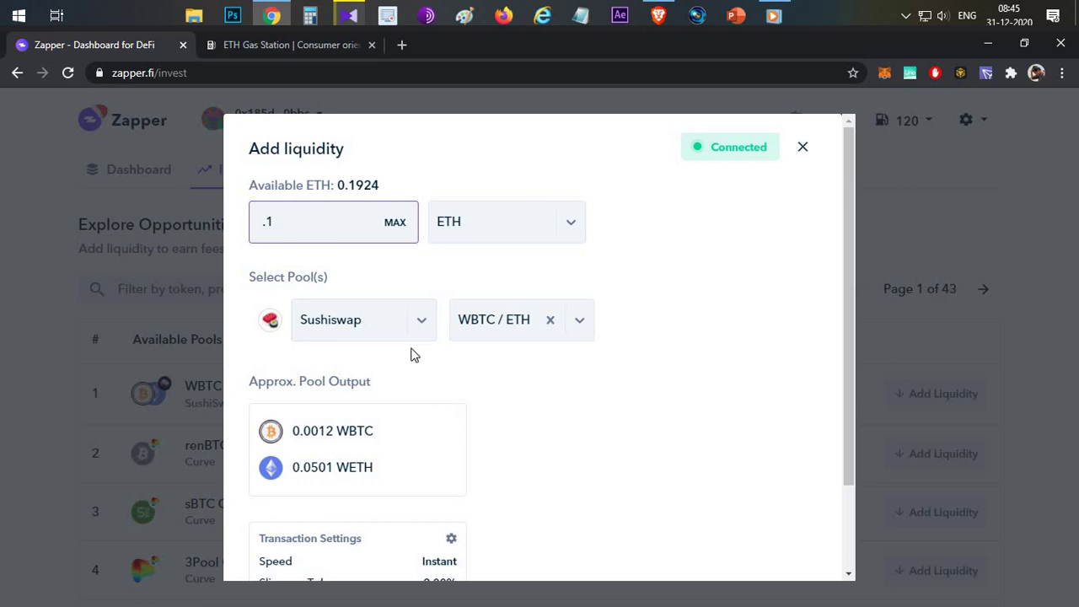
# - Check the payment token choices, the transaction settings and the approximate WBTC and WETH pool output for the deposit
pyautogui.click(558, 223)
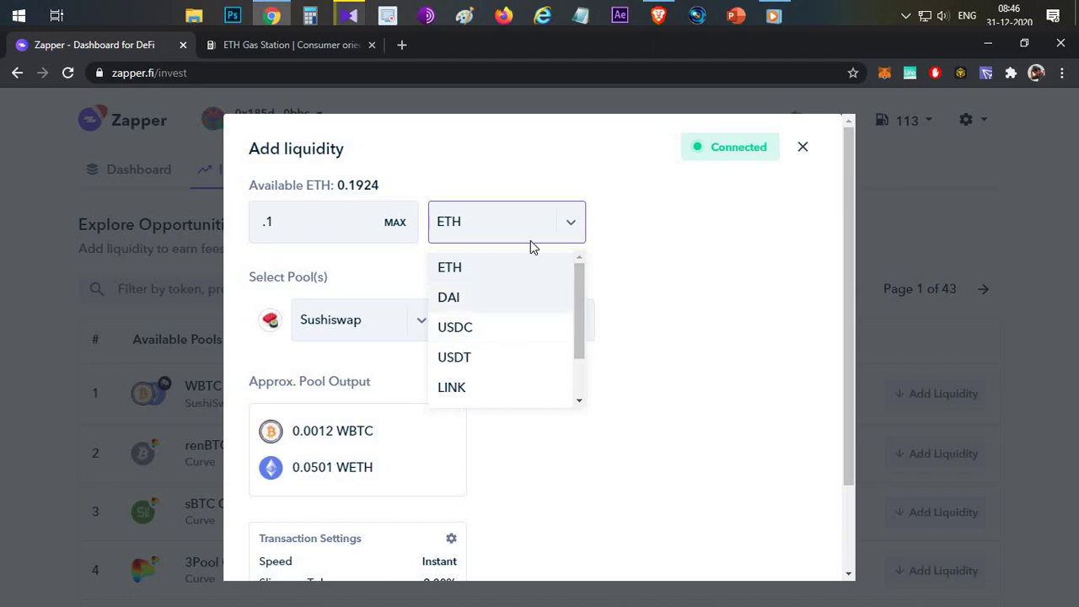
pyautogui.click(549, 226)
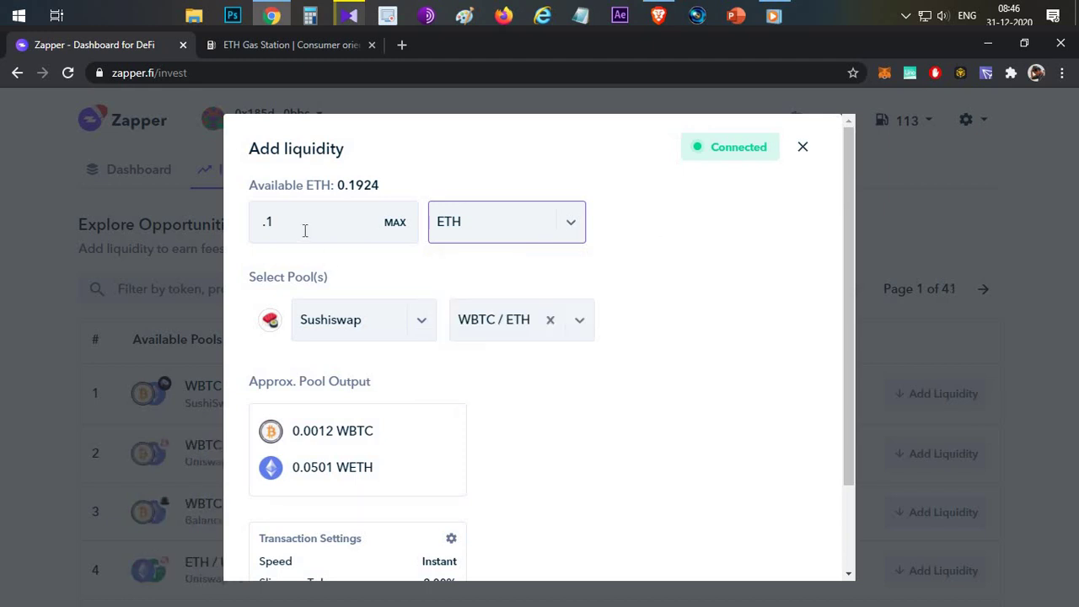
pyautogui.click(306, 230)
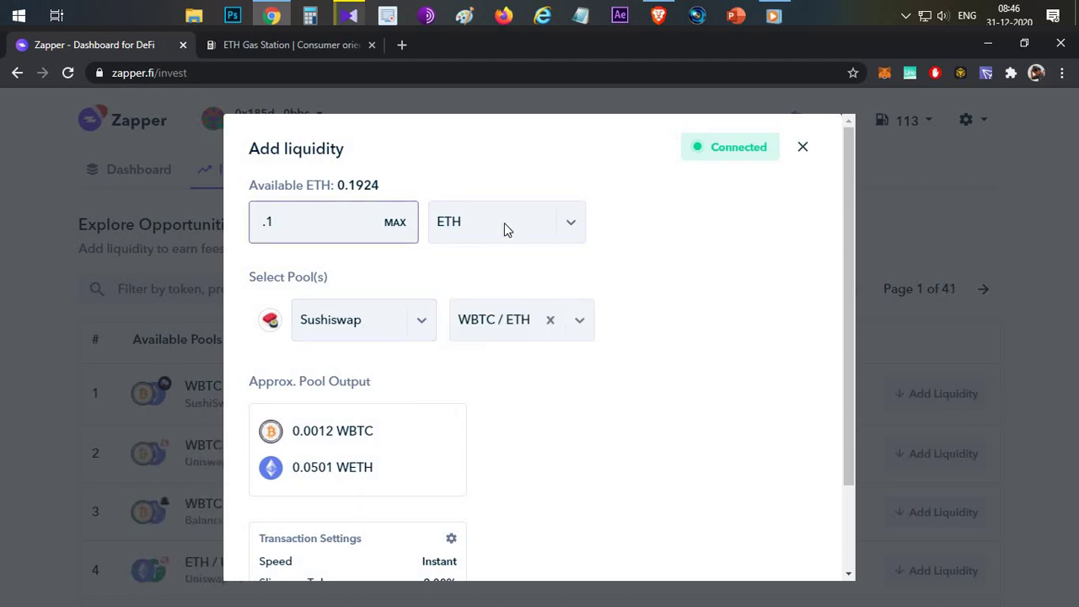
pyautogui.scroll(-1, 470, 381)
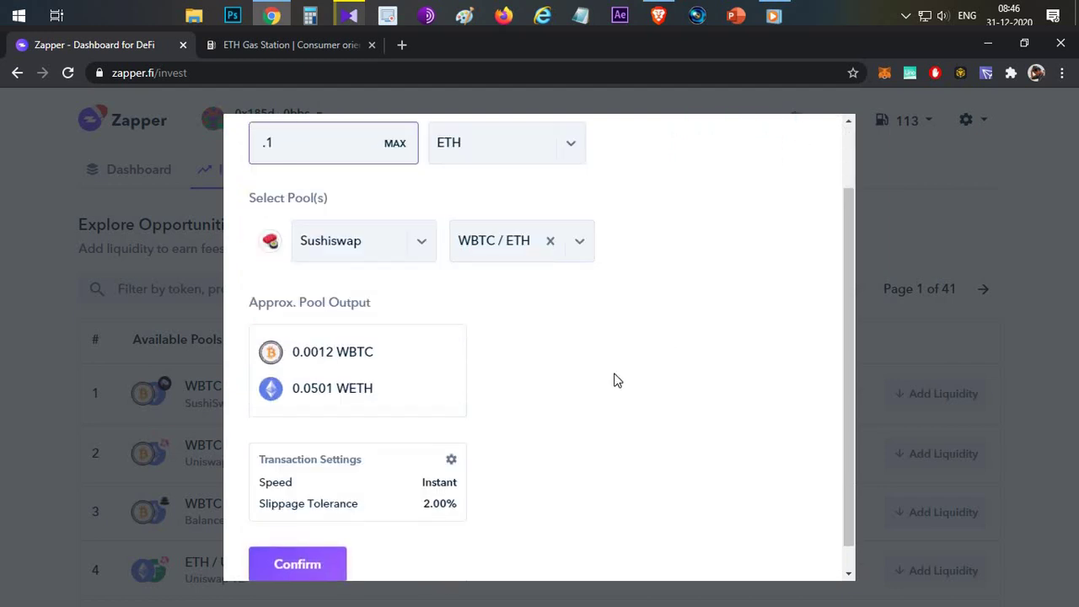
pyautogui.scroll(1, 303, 414)
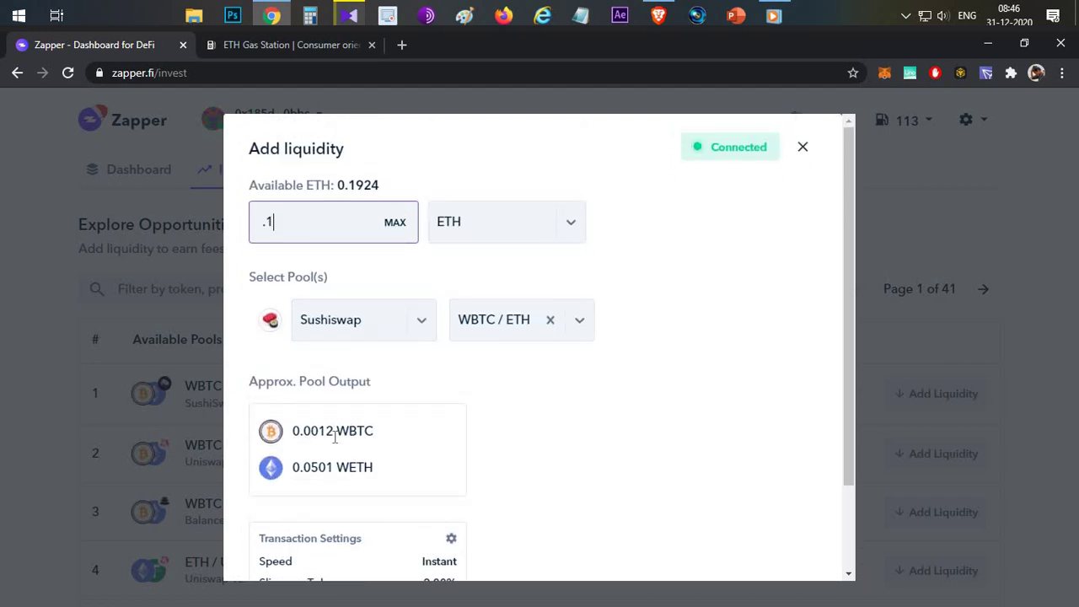
pyautogui.doubleClick(398, 448)
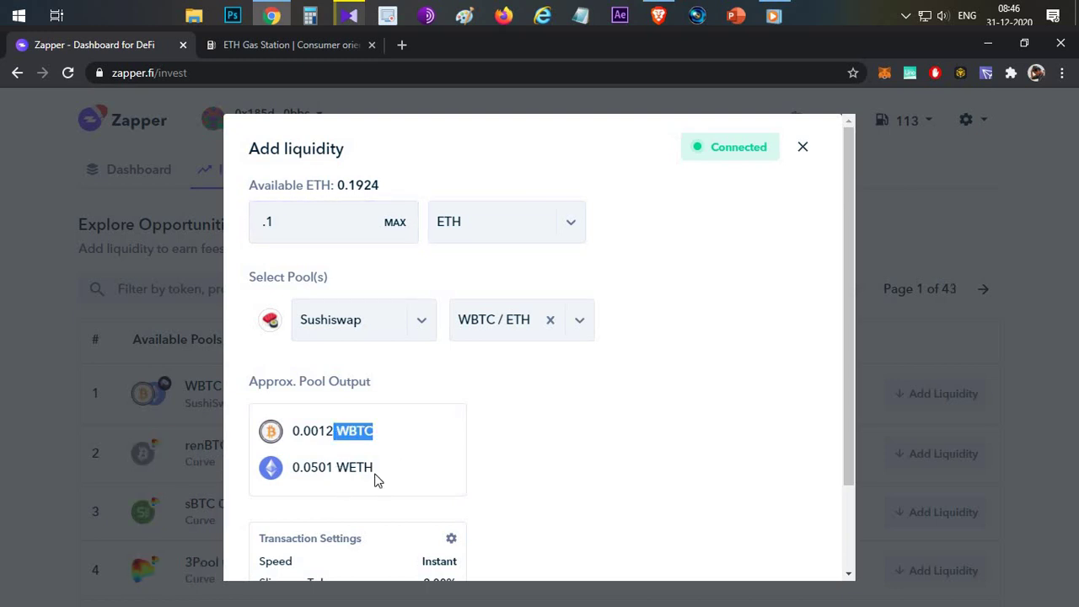
pyautogui.doubleClick(371, 474)
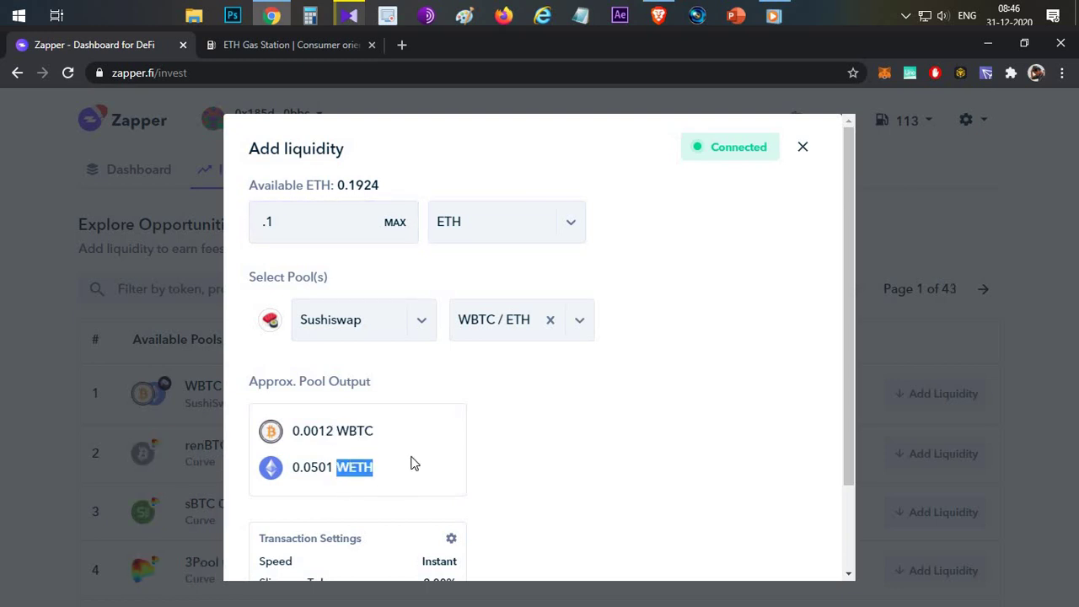
# - Review the amount, selected pool, approximate output and transaction settings of the WBTC / ETH deposit, and close the Add liquidity form
pyautogui.click(436, 413)
pyautogui.scroll(-1, 436, 413)
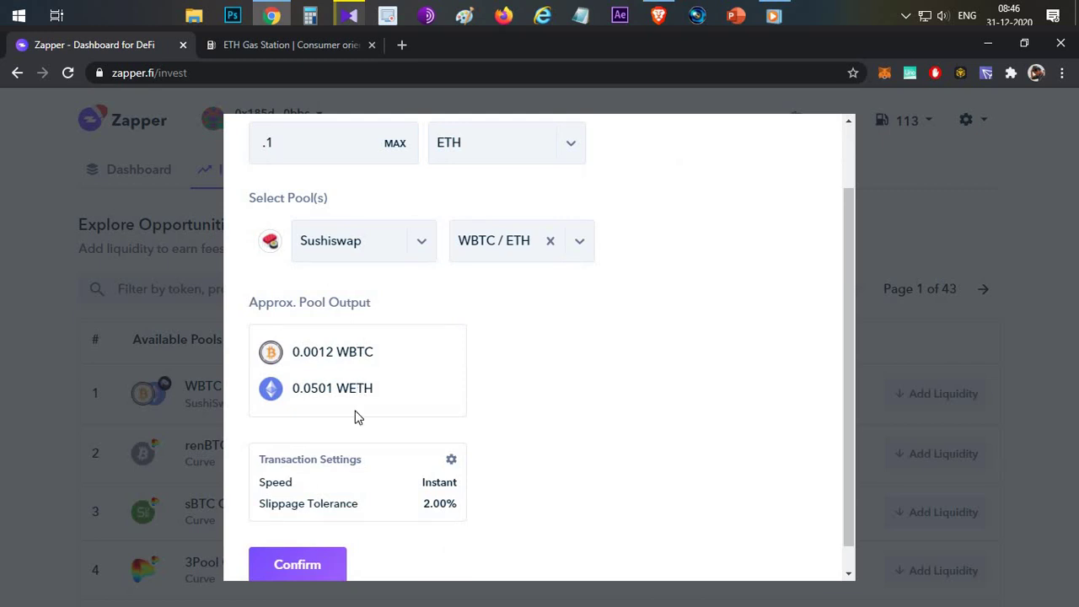
pyautogui.click(318, 253)
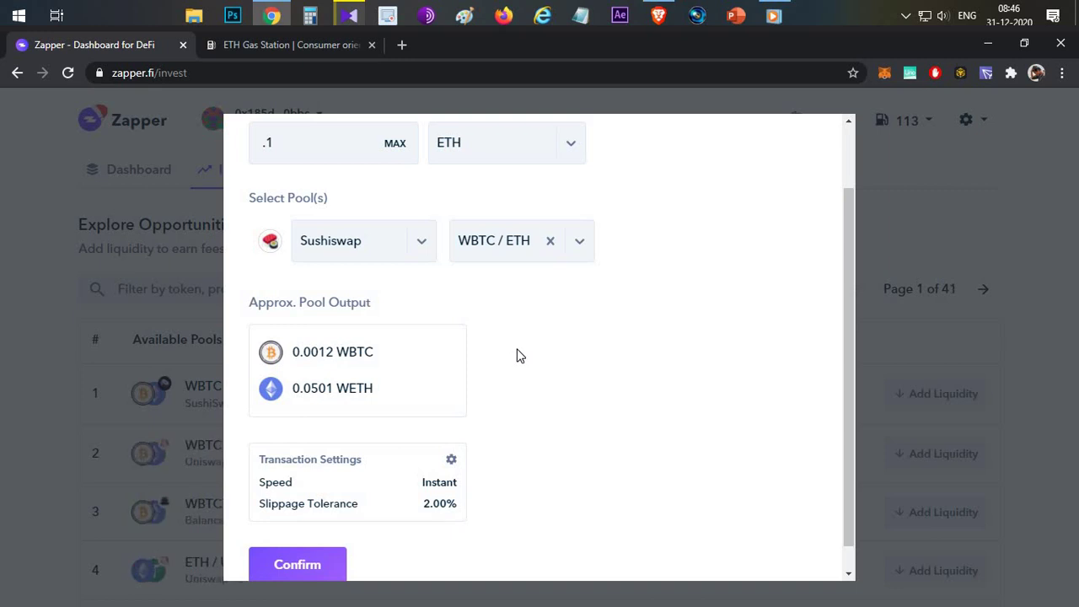
pyautogui.scroll(1, 516, 361)
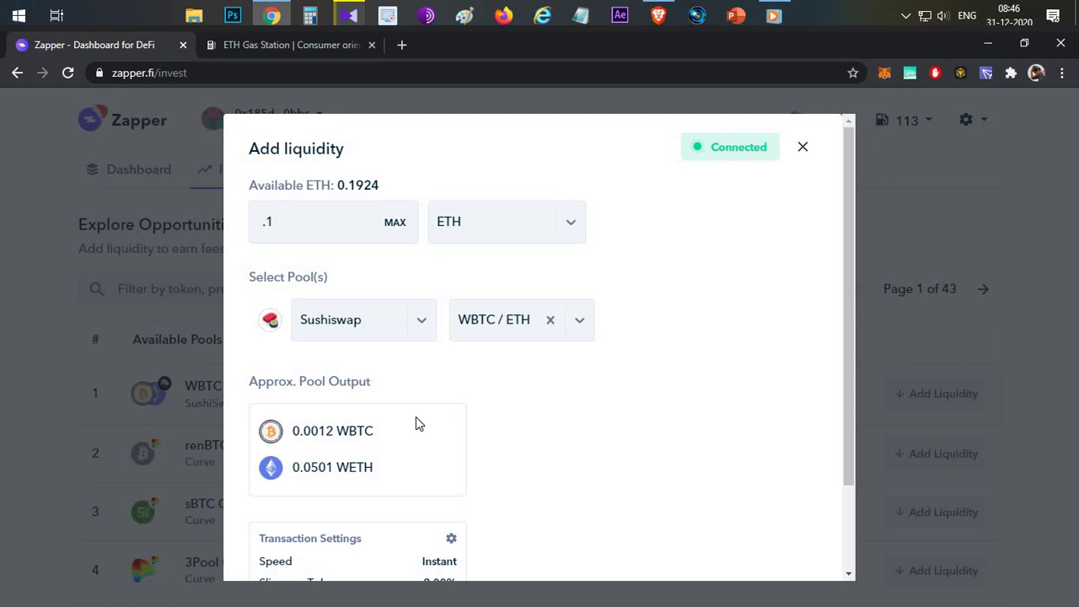
pyautogui.scroll(-2, 417, 422)
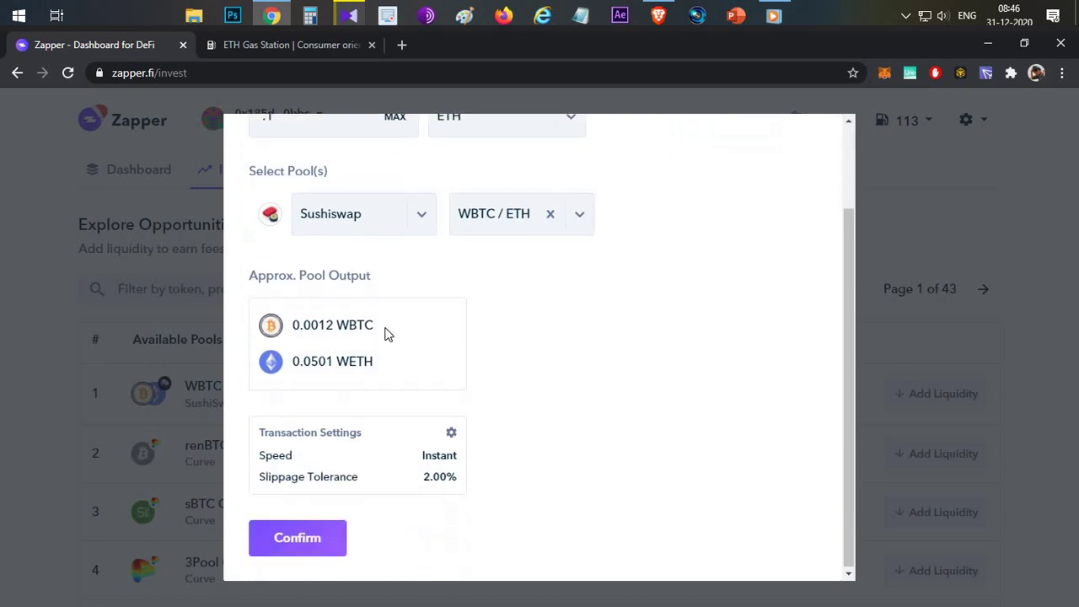
pyautogui.click(309, 540)
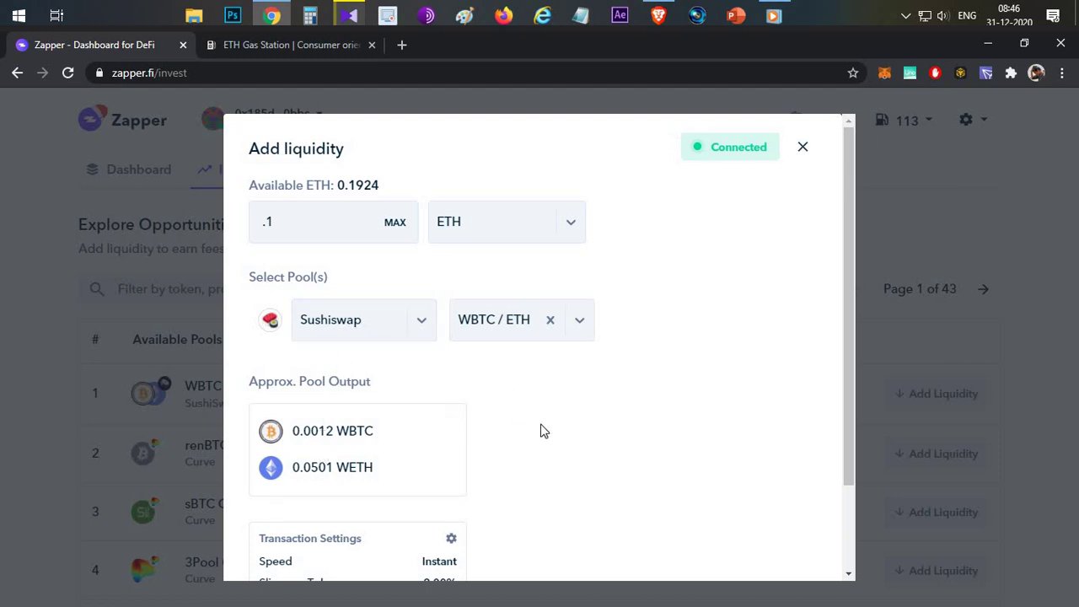
pyautogui.scroll(-2, 539, 430)
pyautogui.scroll(1, 542, 434)
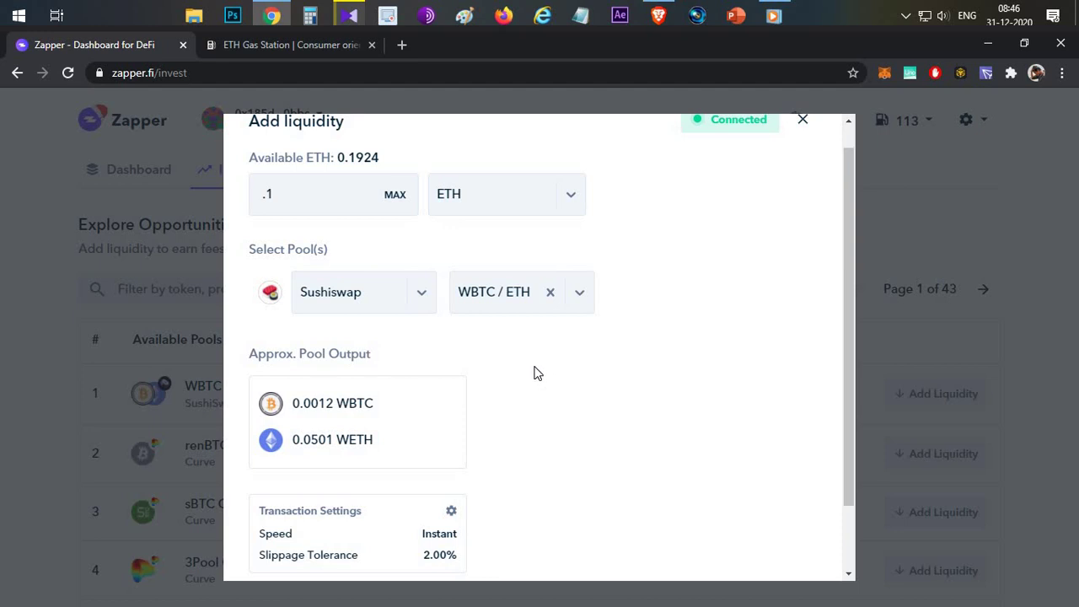
pyautogui.scroll(-1, 538, 373)
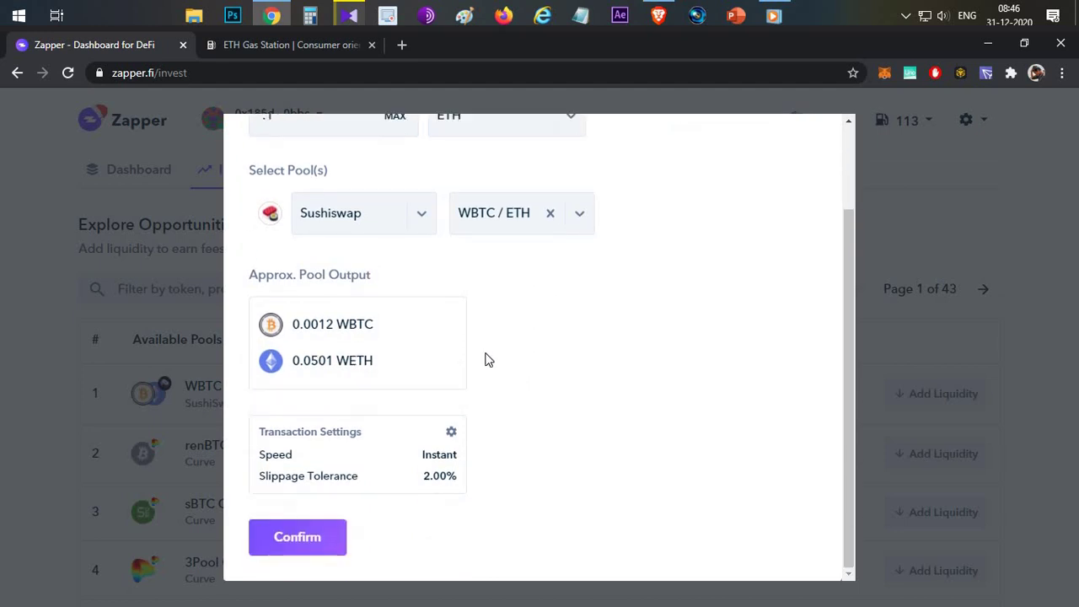
pyautogui.scroll(2, 485, 202)
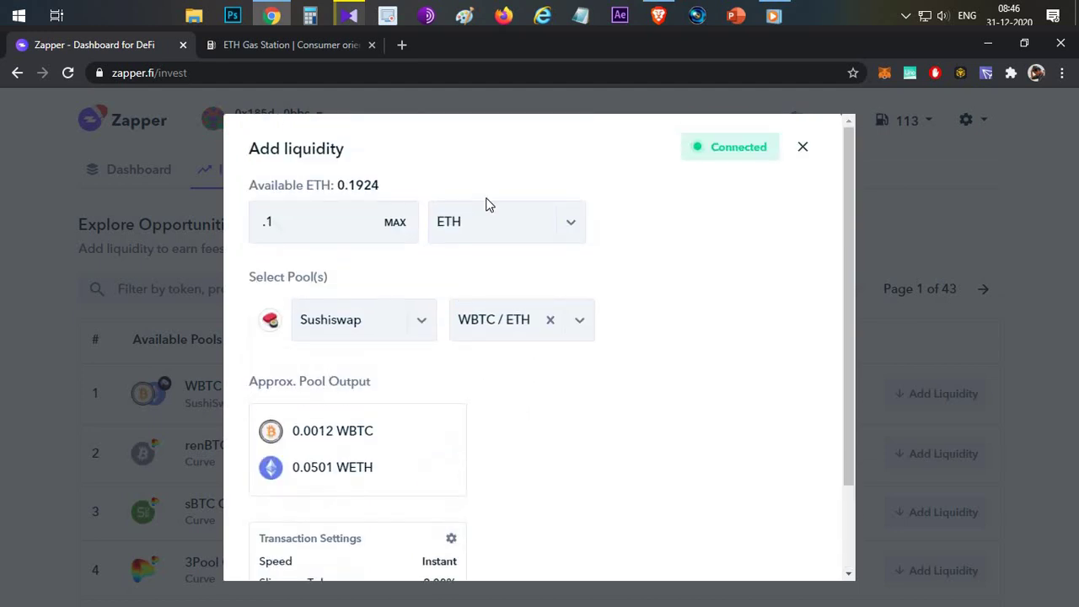
pyautogui.click(802, 147)
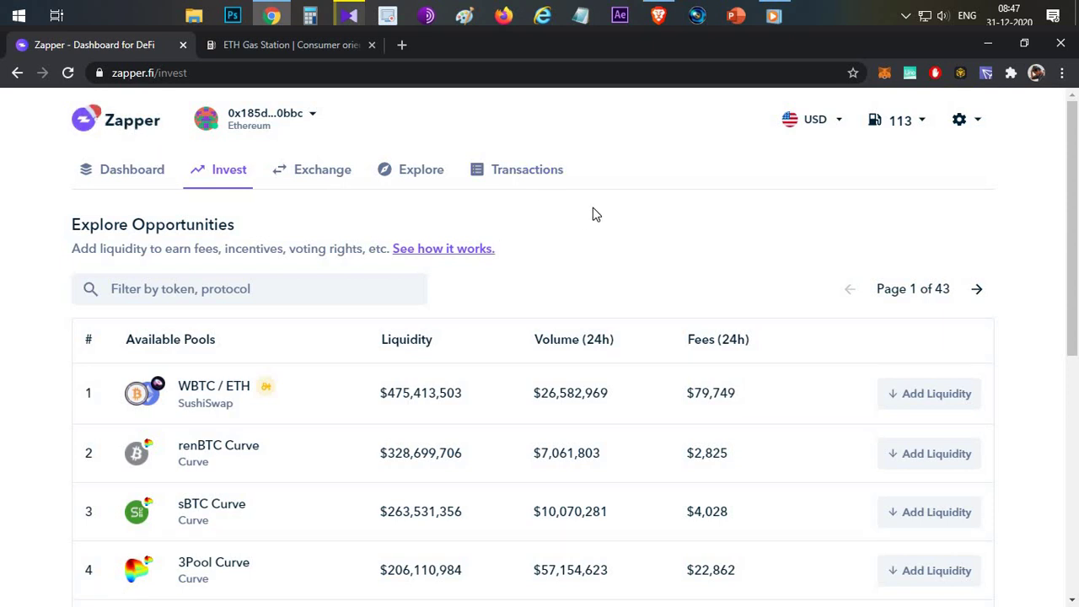
# - Open the Exchange page and set up a swap of 0.25 ETH to USDT
pyautogui.click(274, 167)
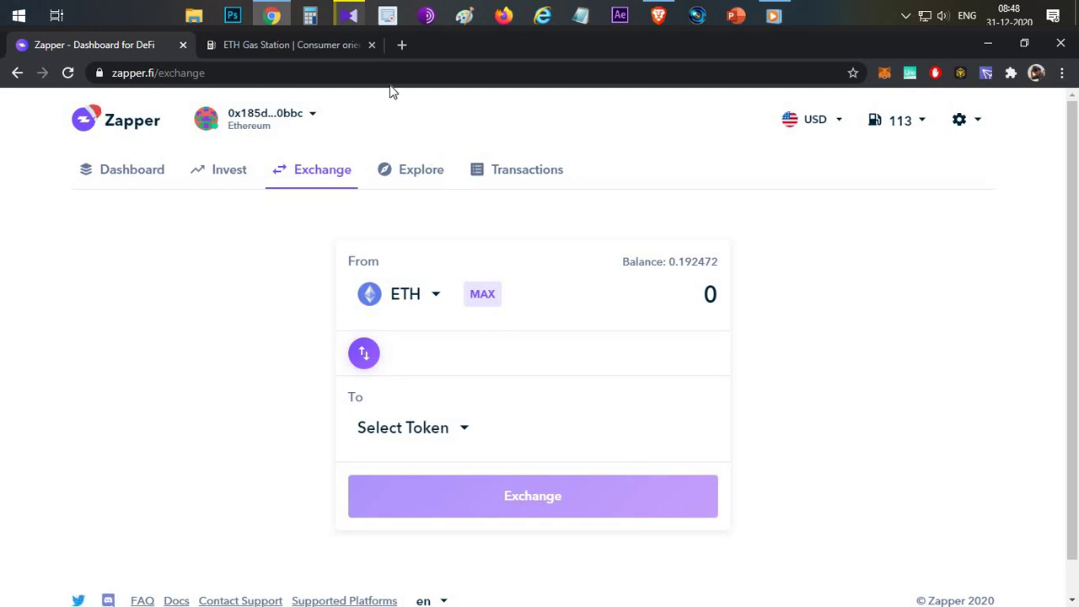
pyautogui.click(352, 15)
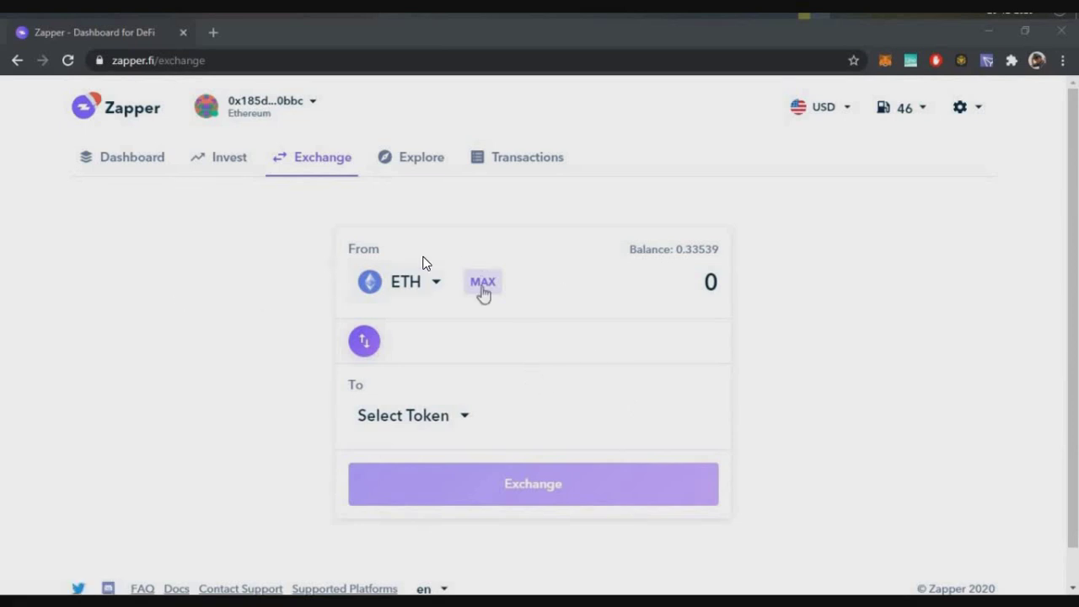
pyautogui.click(668, 275)
pyautogui.write('0.25')
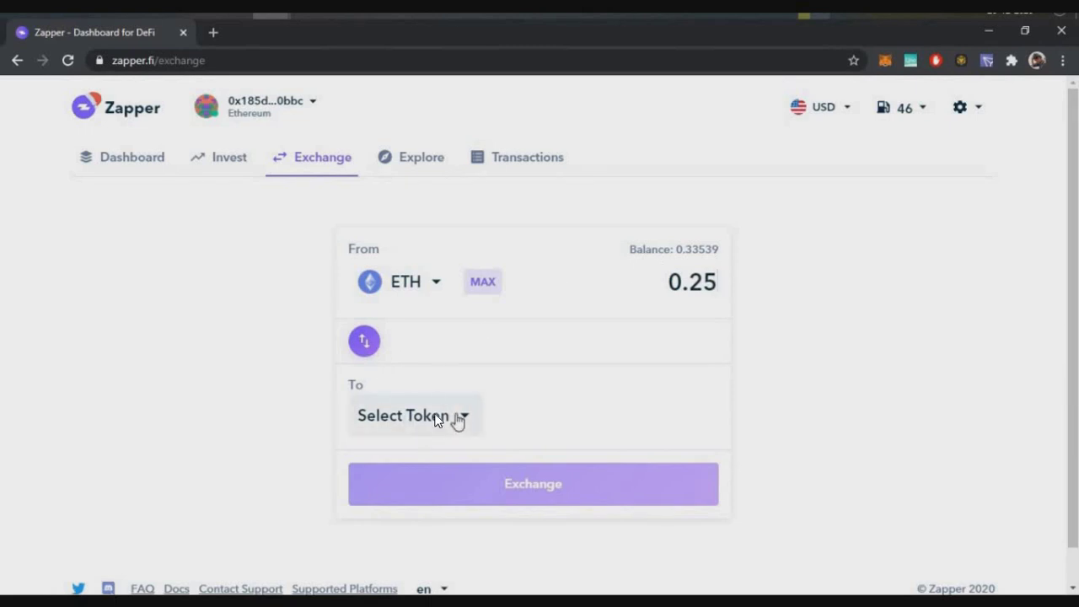
pyautogui.click(462, 422)
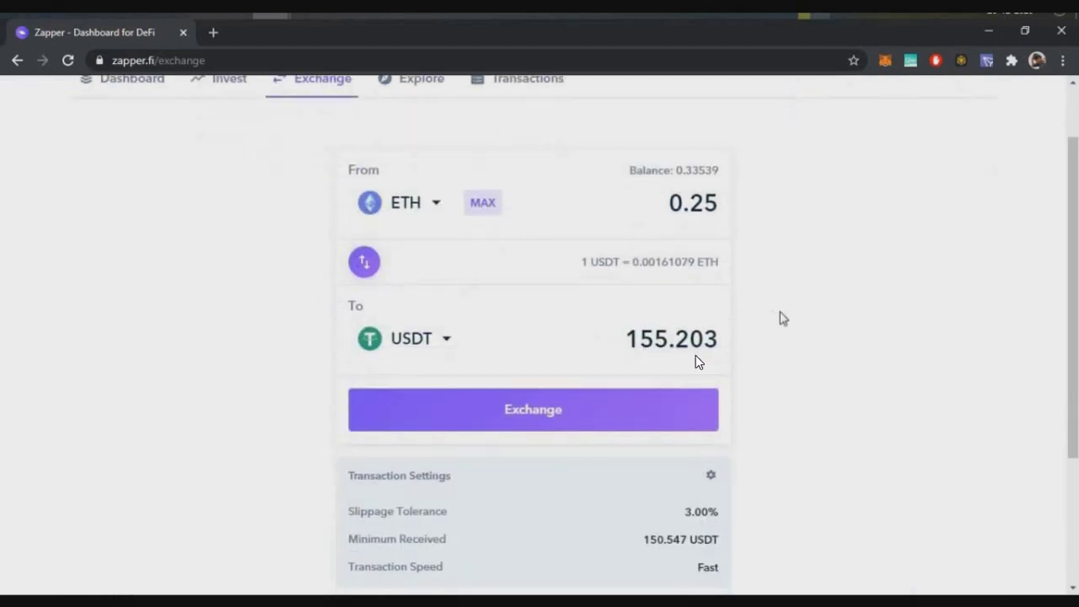
# - Set the swap's slippage tolerance to 2% in the transaction settings
pyautogui.scroll(-3, 780, 312)
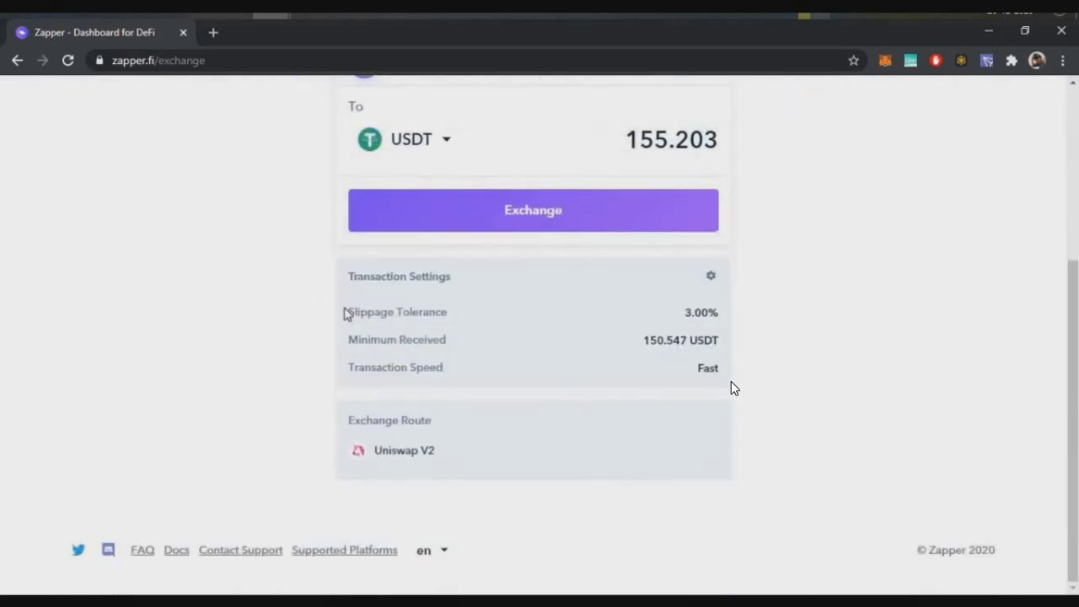
pyautogui.moveTo(468, 314); pyautogui.dragTo(354, 312)
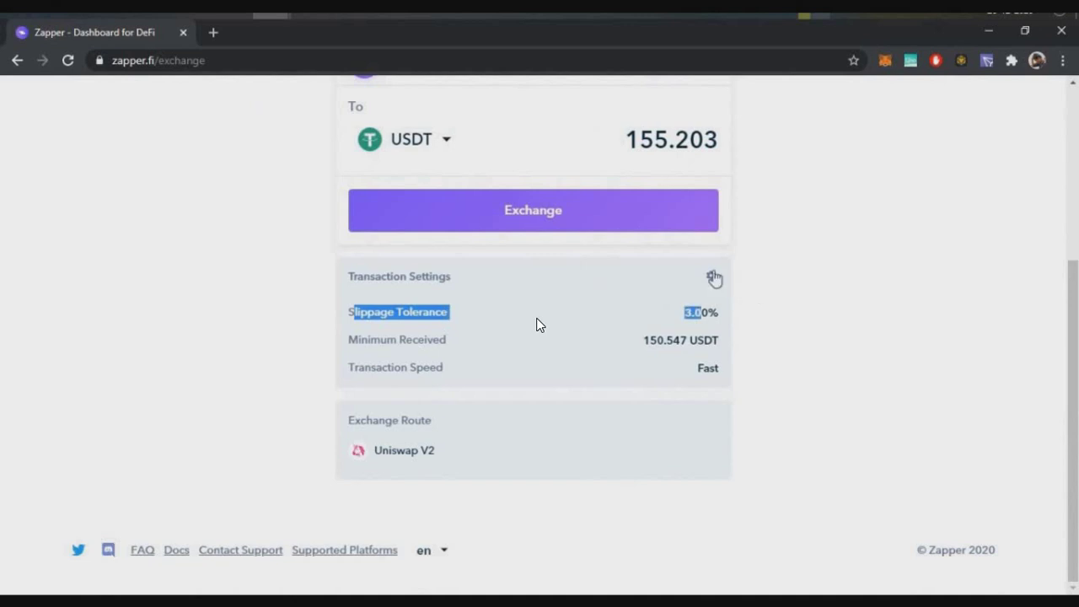
pyautogui.click(713, 278)
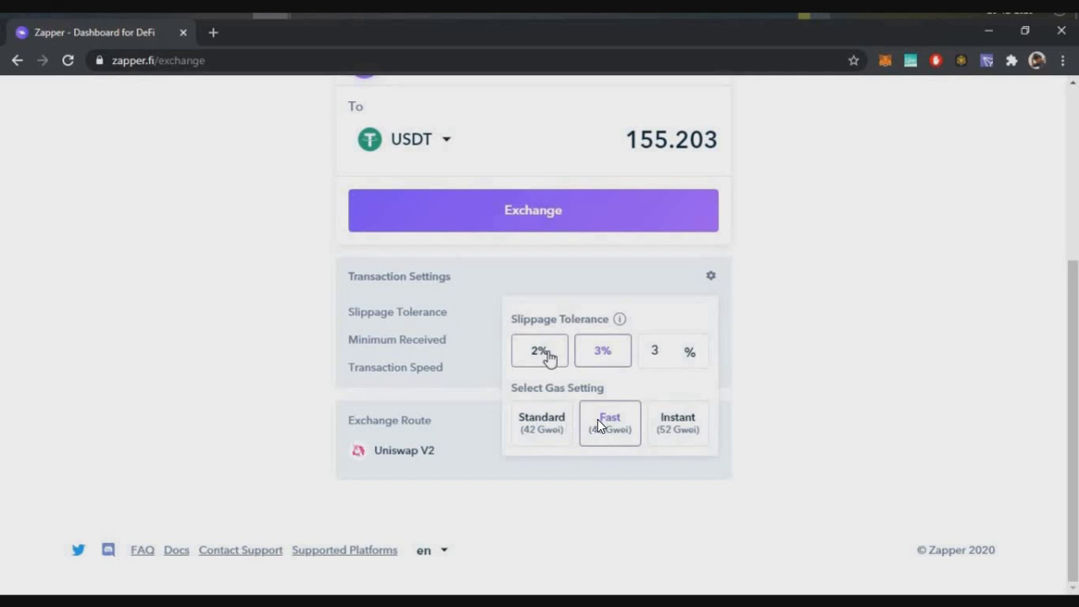
pyautogui.click(542, 351)
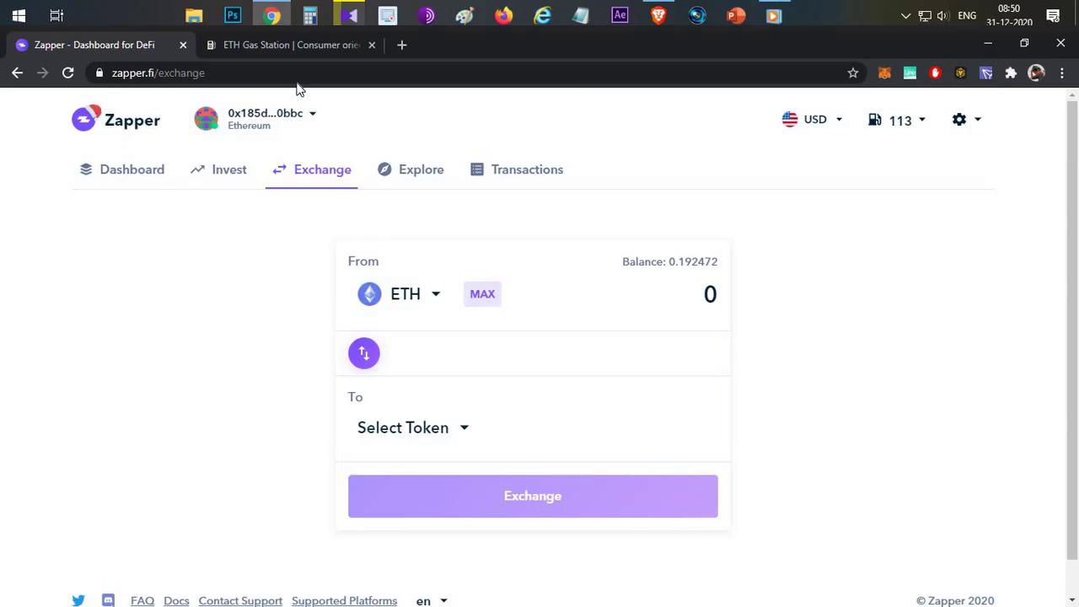
# - Compare the recommended gas prices on ETH Gas Station with the gas settings offered in Zapper
pyautogui.hotkey('ctrl', 'Tab')
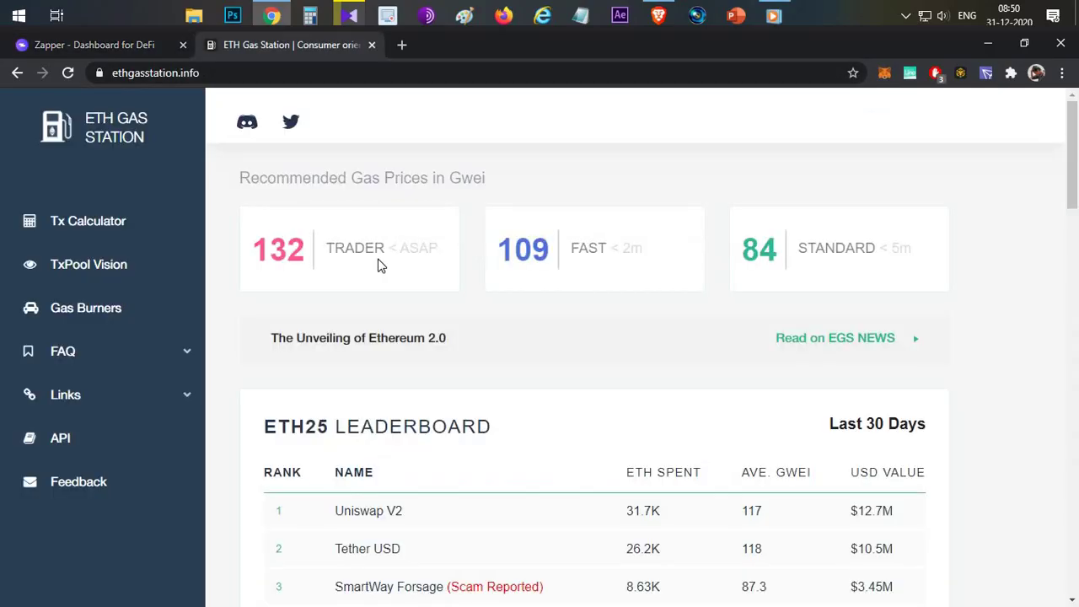
pyautogui.click(108, 47)
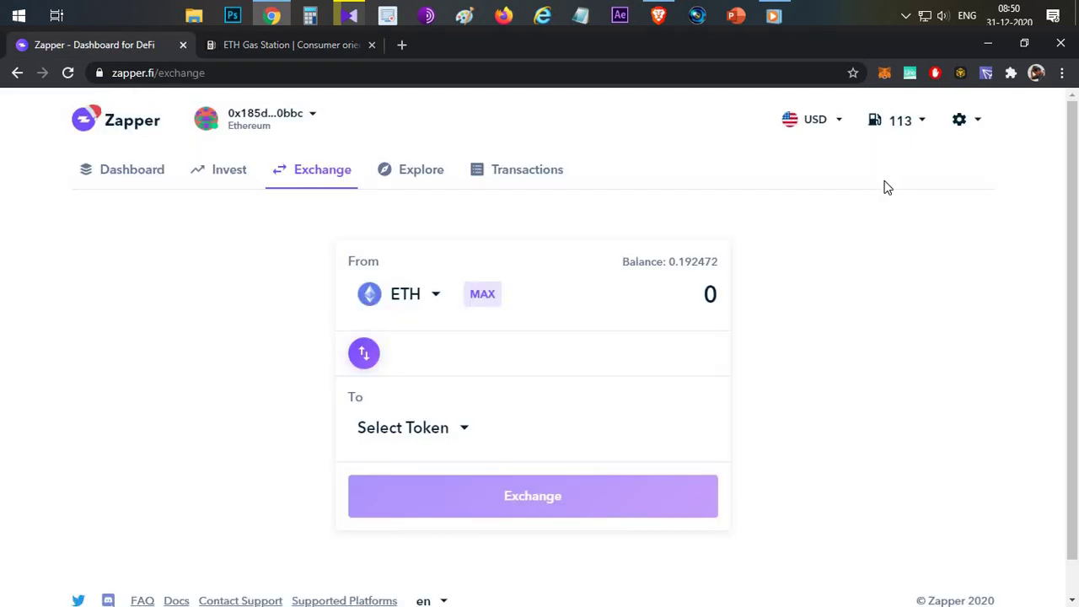
pyautogui.click(911, 128)
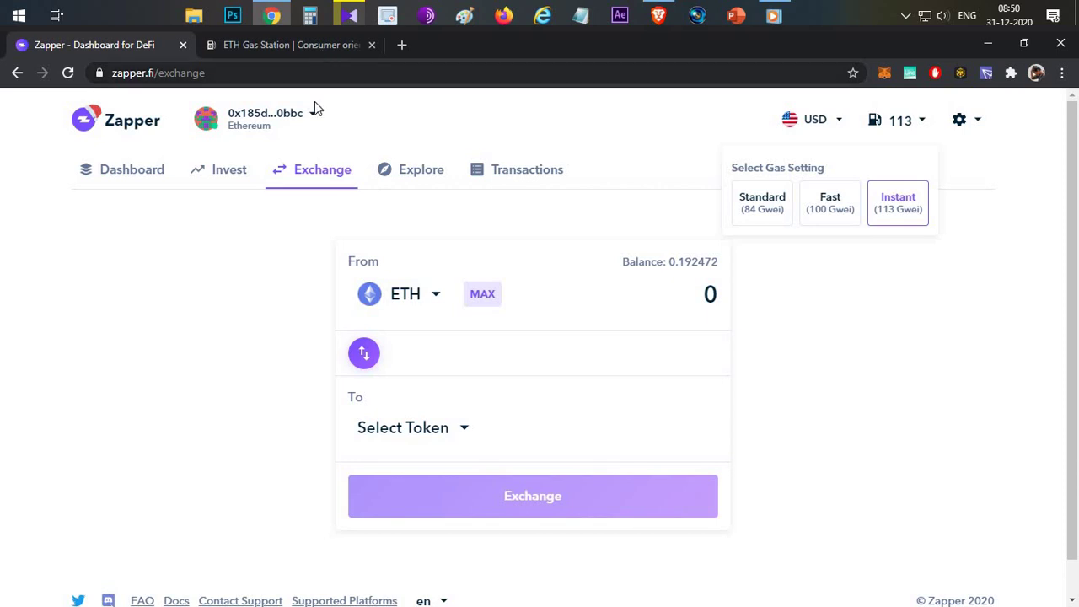
pyautogui.click(291, 45)
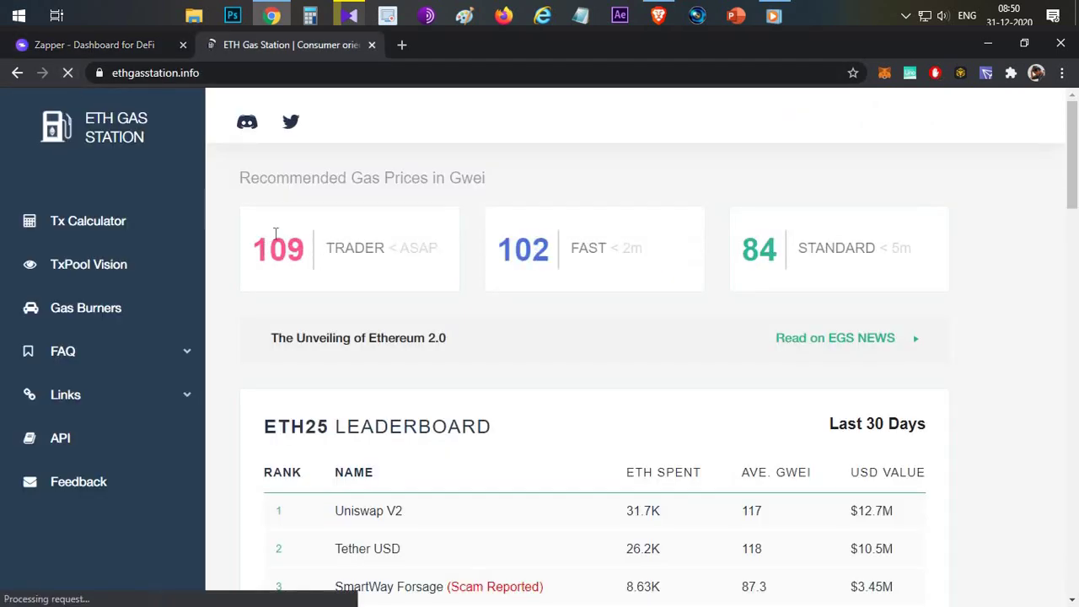
pyautogui.doubleClick(278, 249)
pyautogui.click(63, 46)
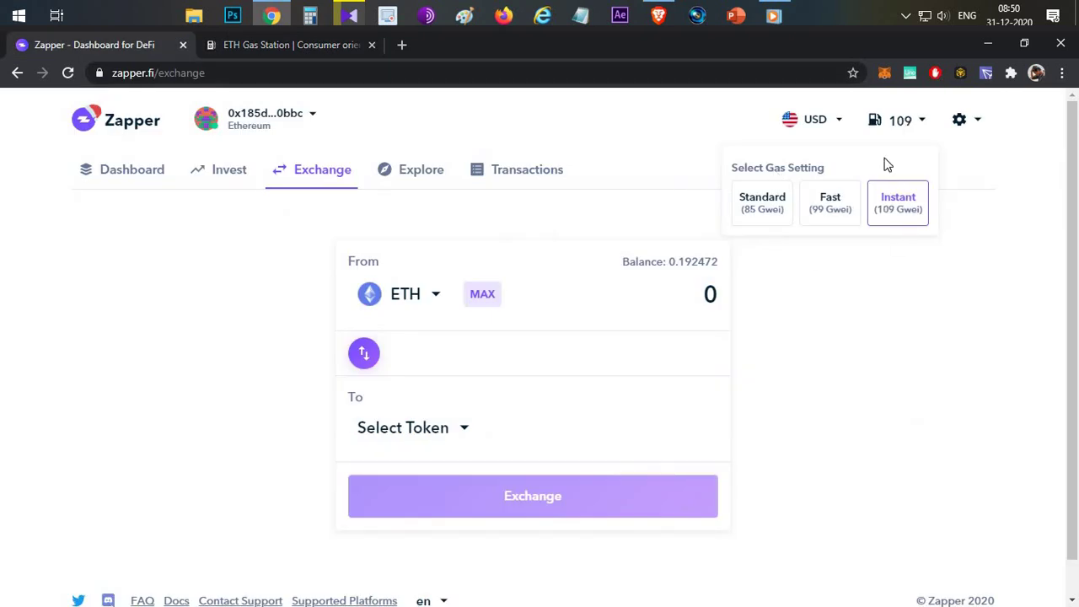
pyautogui.click(291, 45)
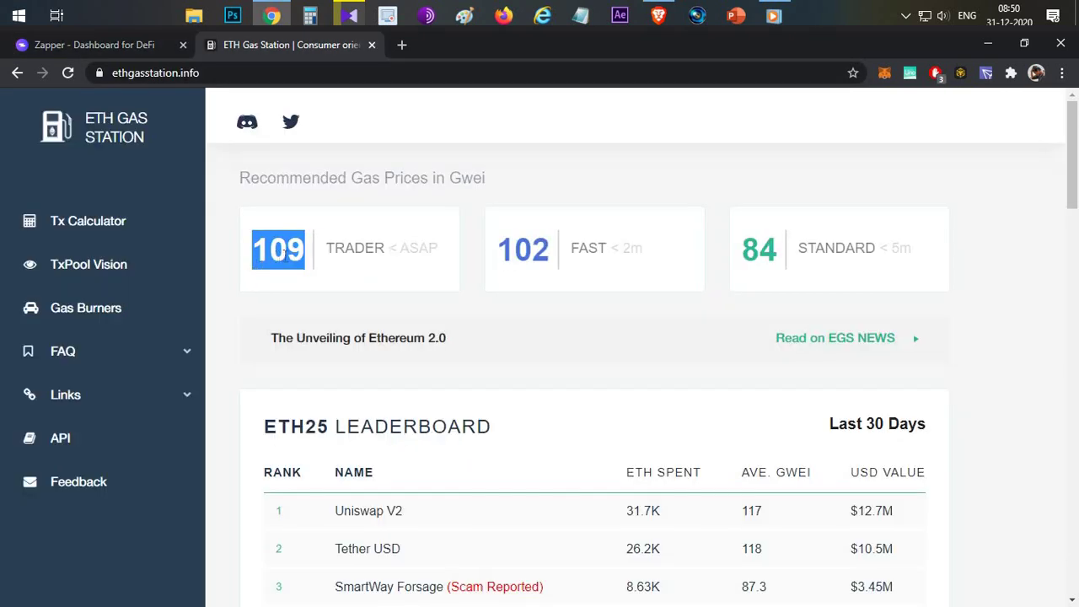
pyautogui.hotkey('ctrl', 'shift', 'Tab')
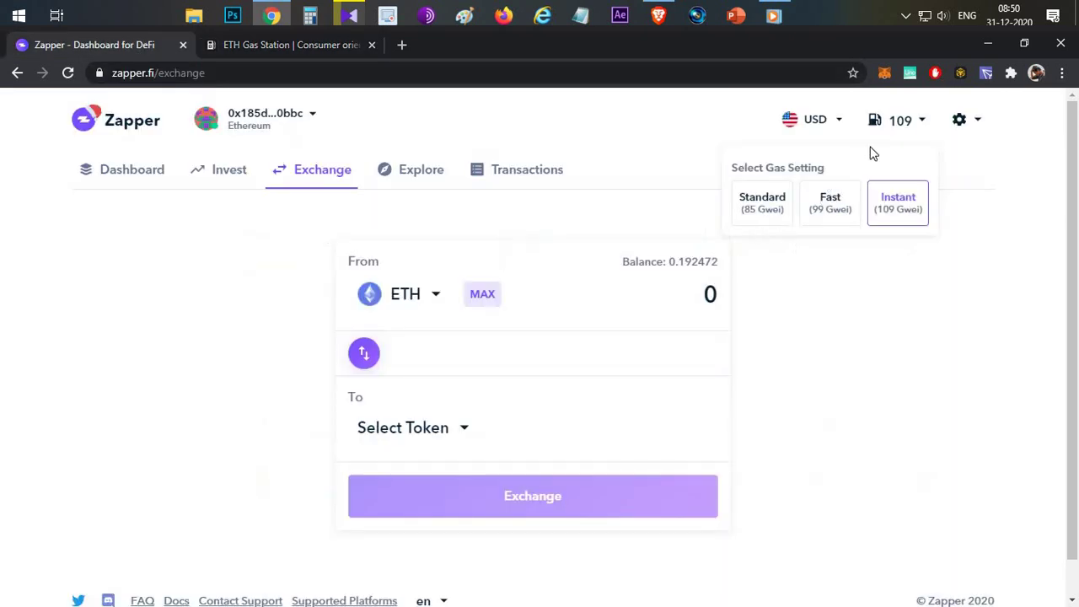
# - Examine the Standard, Fast and Instant gas options offered on the Exchange page
pyautogui.click(913, 126)
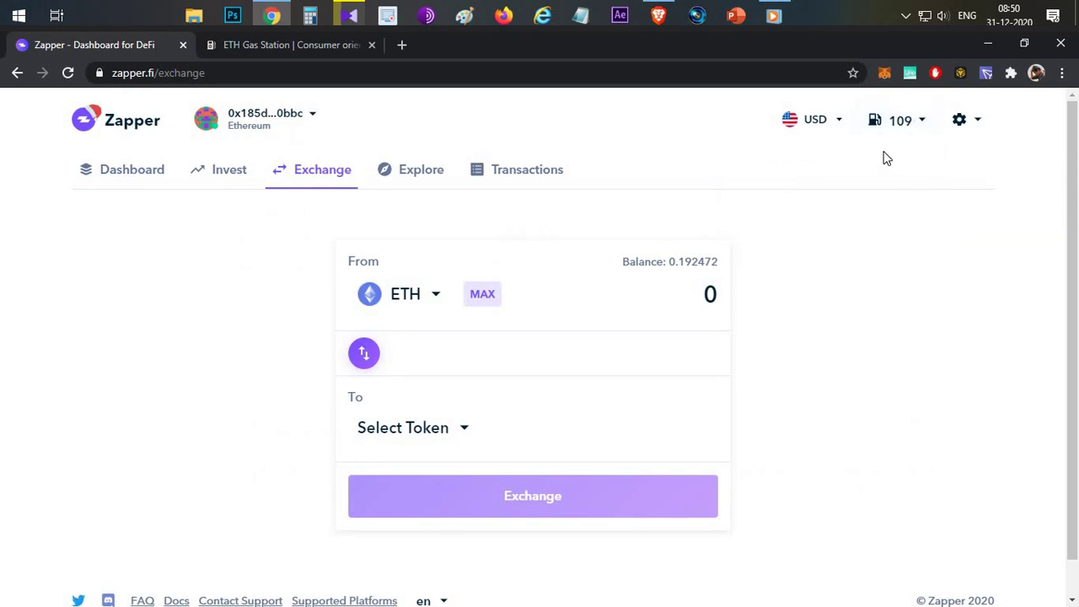
pyautogui.click(908, 126)
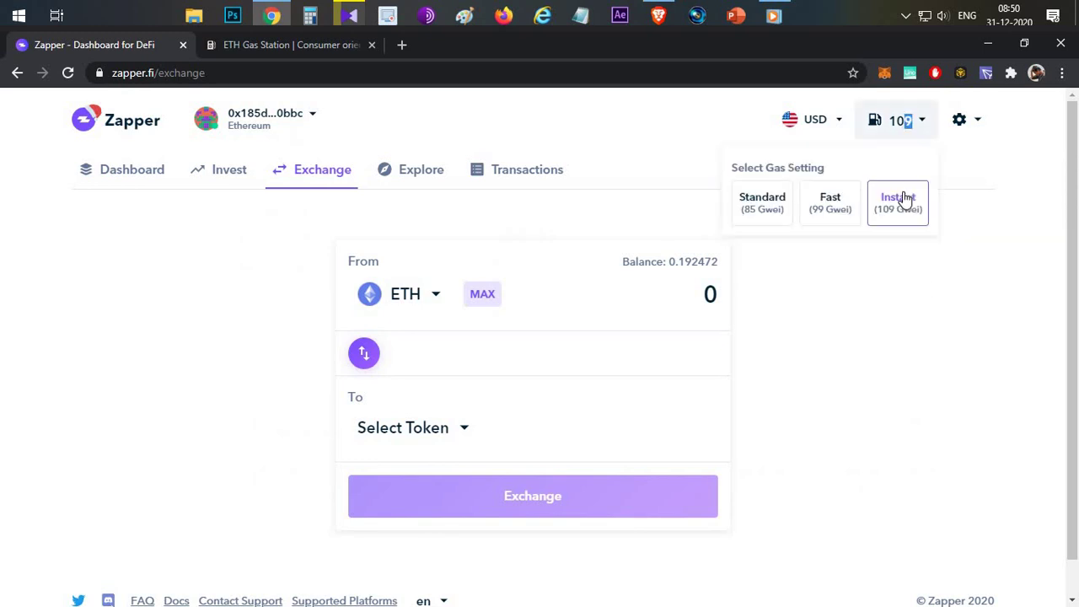
pyautogui.click(358, 90)
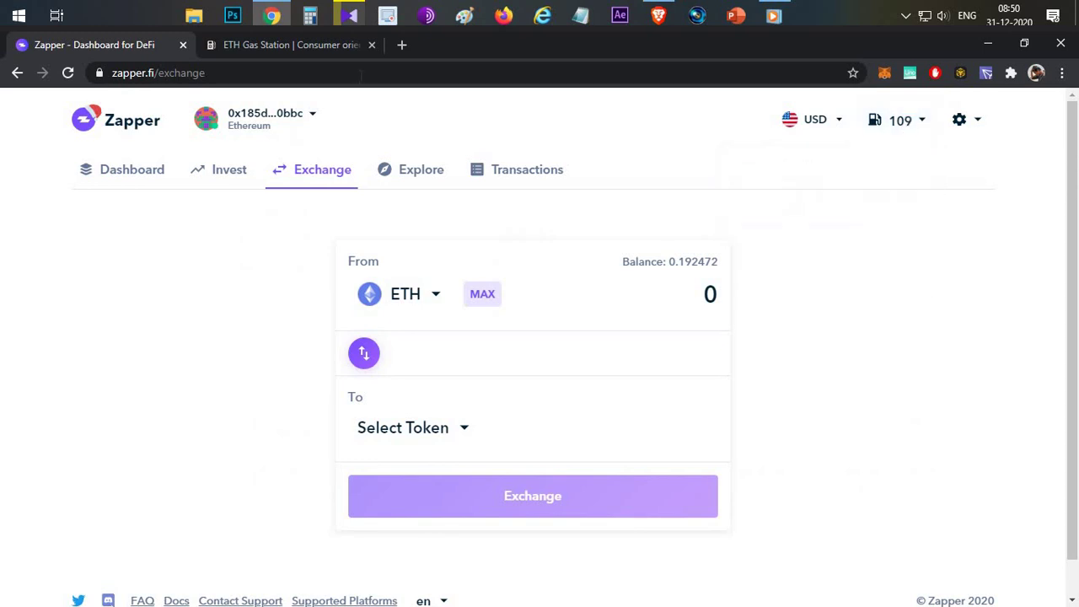
pyautogui.click(894, 120)
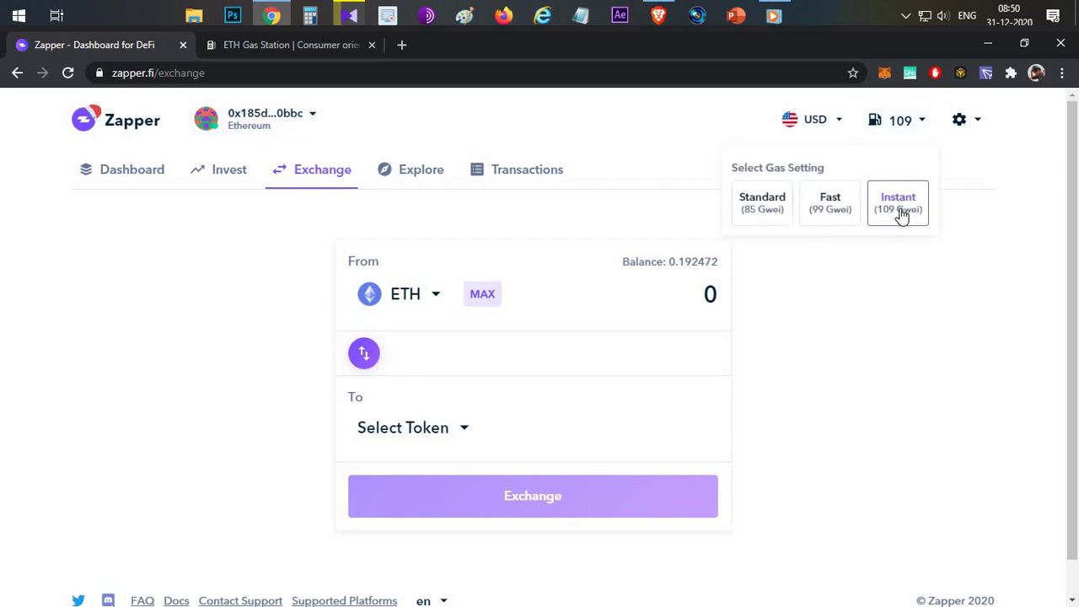
pyautogui.click(879, 309)
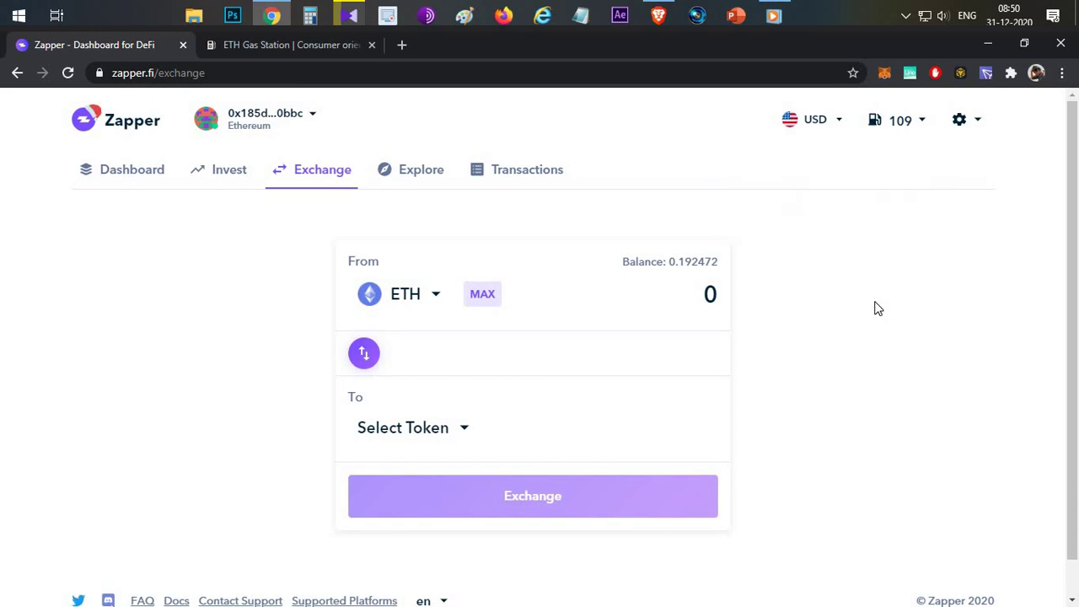
pyautogui.click(875, 128)
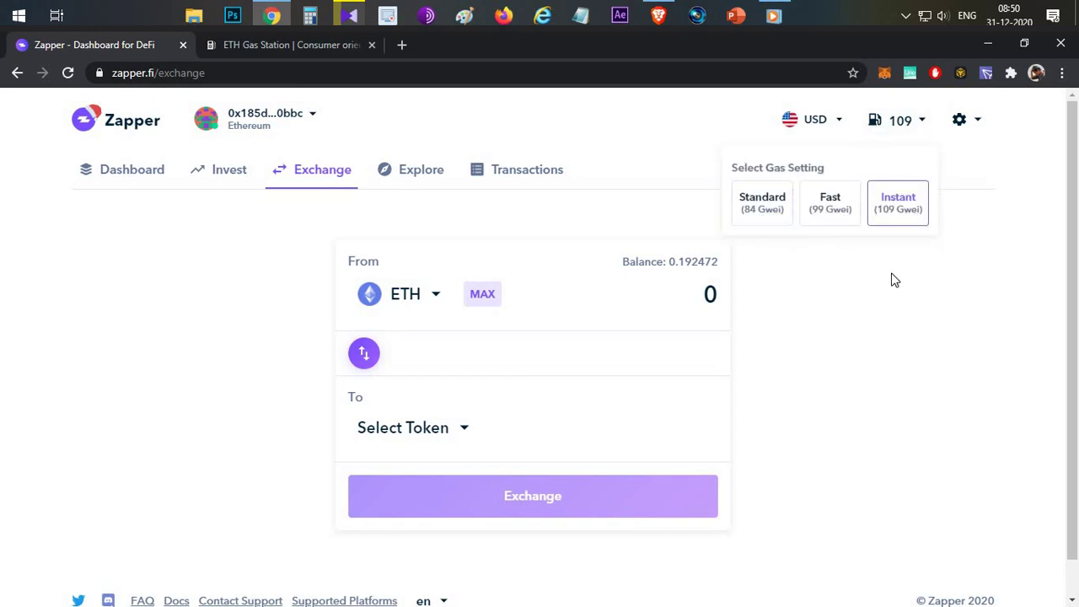
pyautogui.click(894, 319)
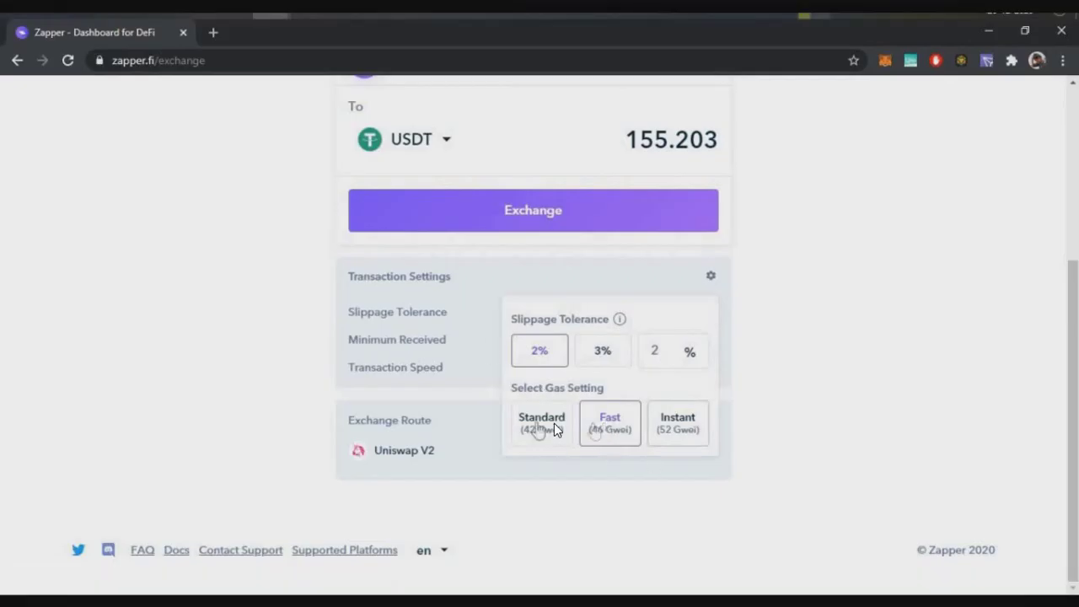
# - Set the swap's gas setting to Instant and check the page's overall gas price setting
pyautogui.click(687, 428)
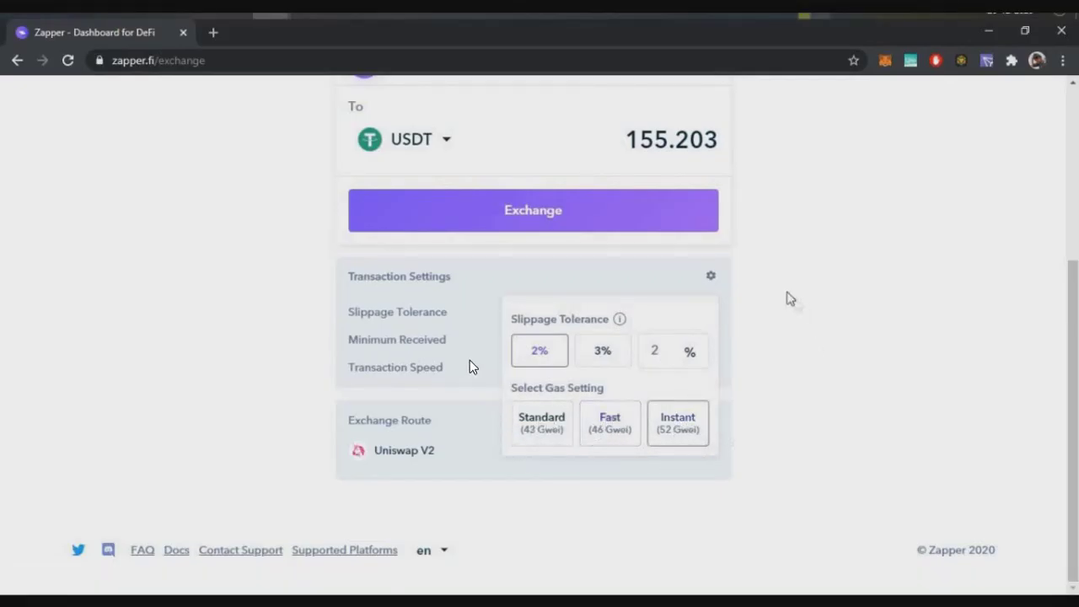
pyautogui.click(265, 366)
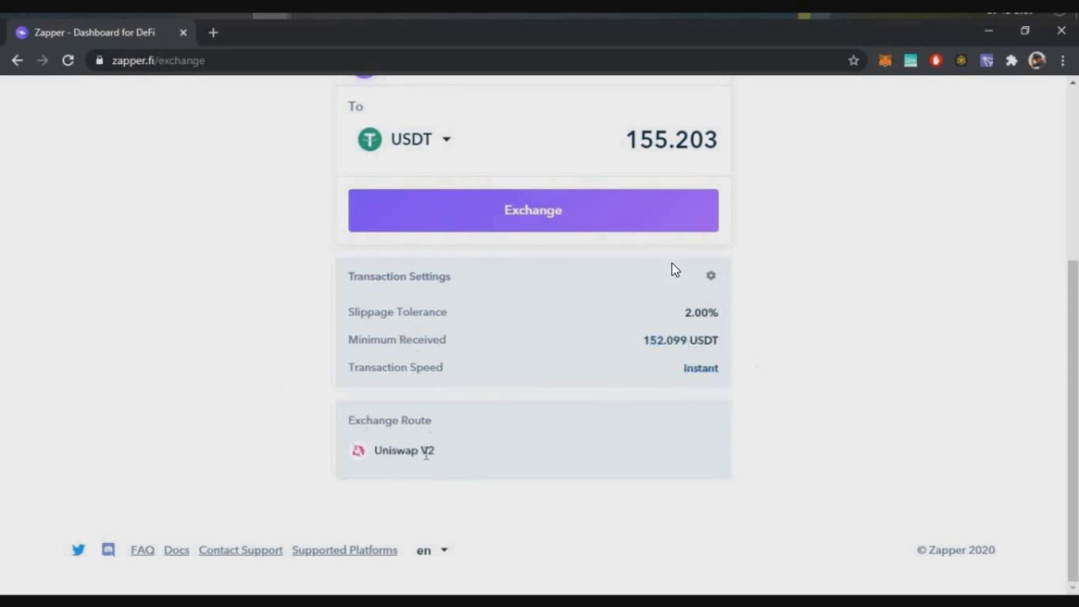
pyautogui.scroll(4, 562, 229)
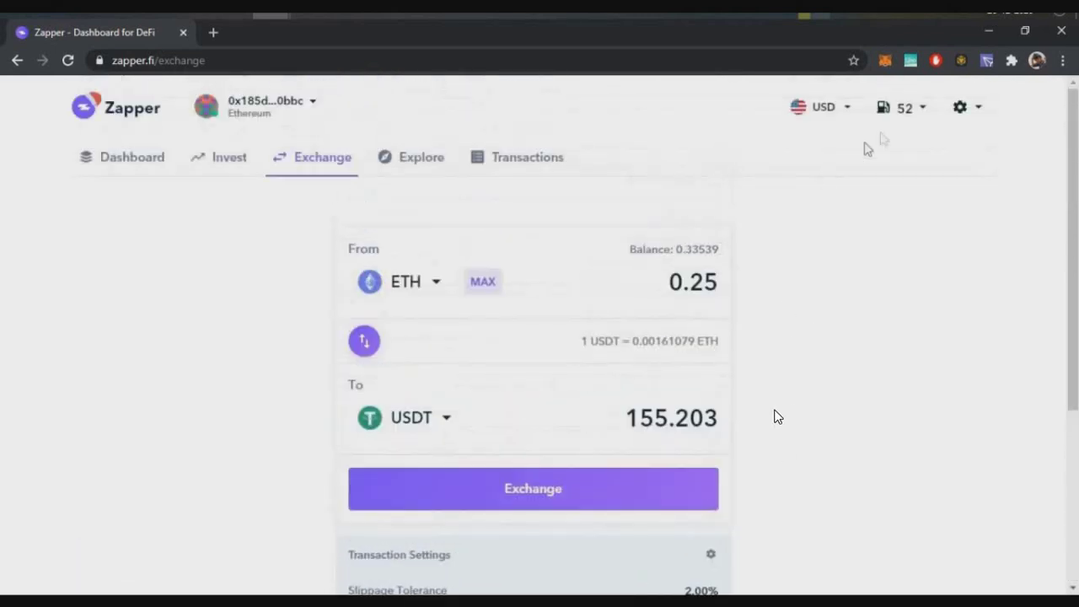
pyautogui.click(908, 128)
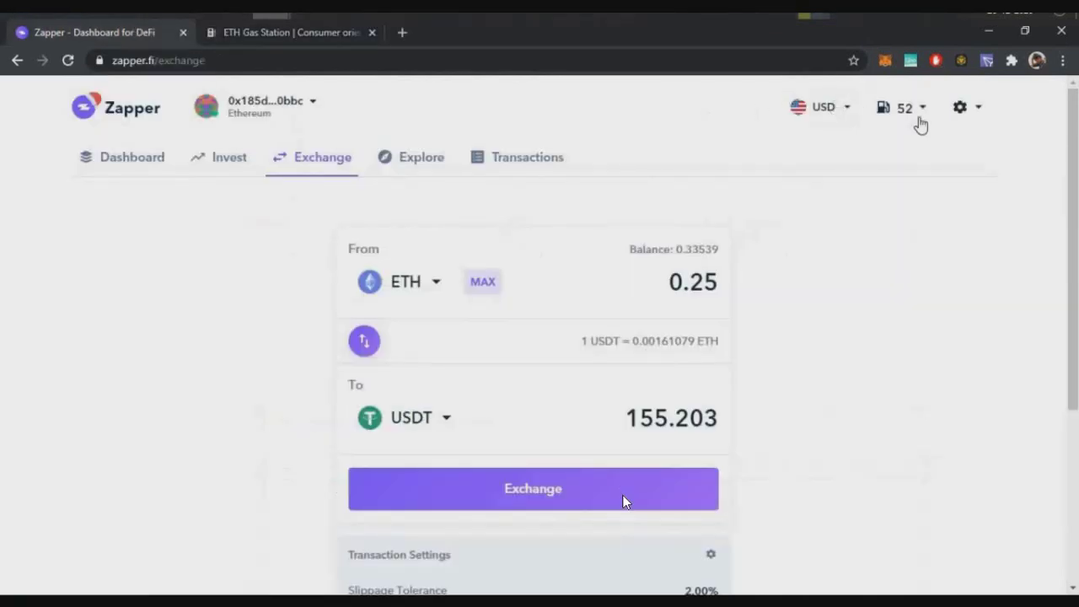
# - Close the ETH Gas Station page and review the swap's gas price and transaction settings in Zapper
pyautogui.click(921, 124)
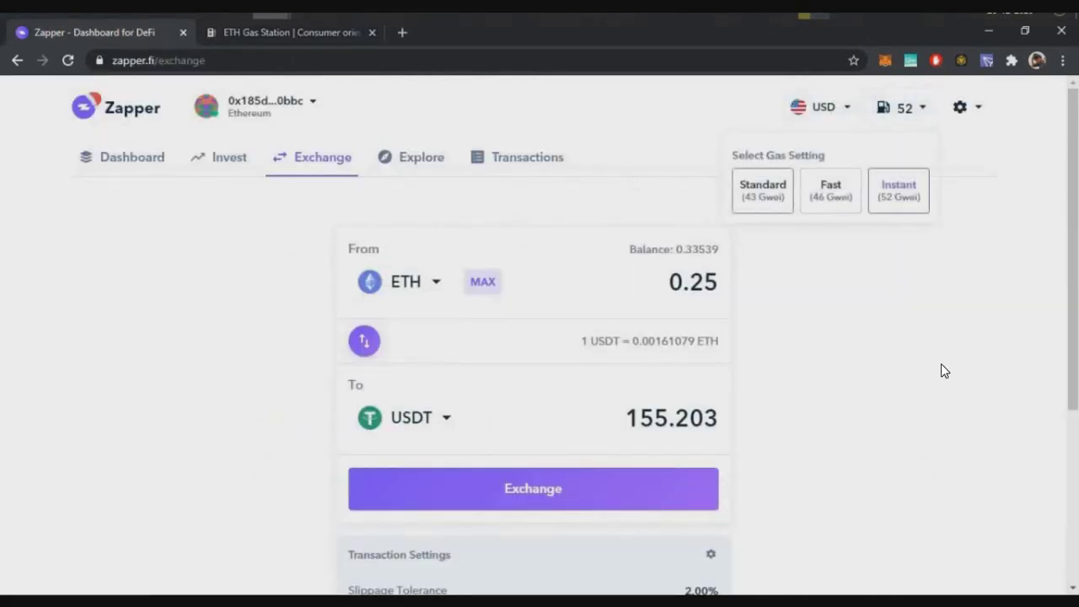
pyautogui.click(283, 38)
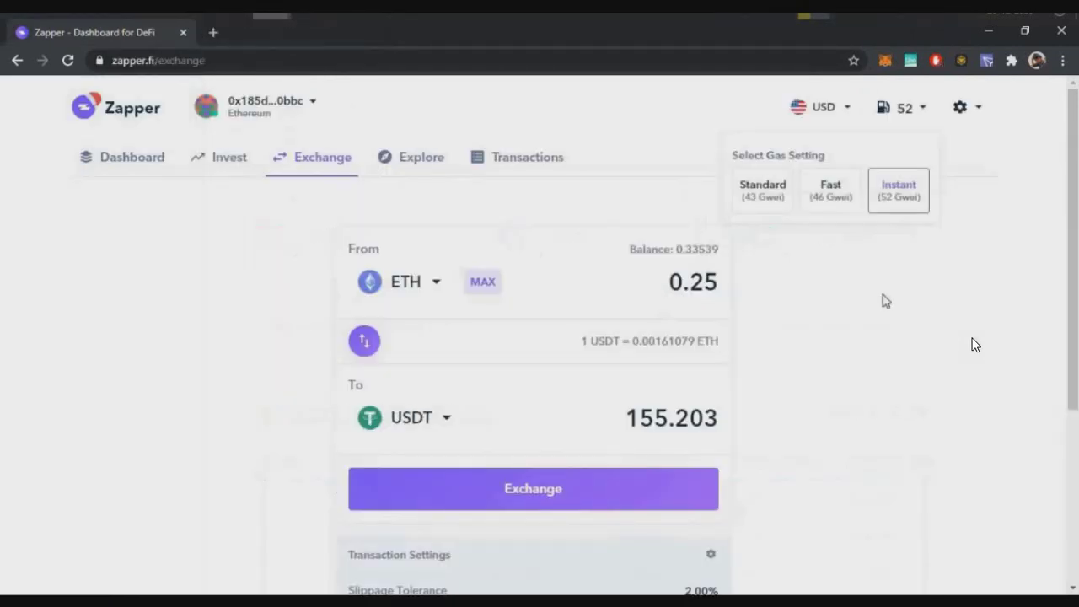
pyautogui.click(976, 344)
pyautogui.scroll(-2, 174, 371)
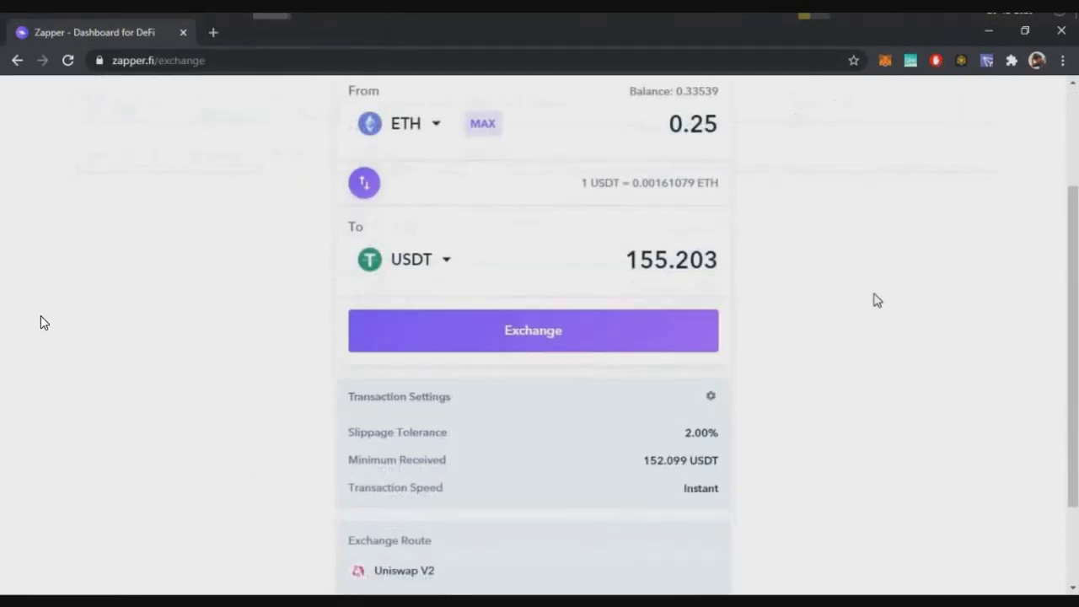
pyautogui.scroll(2, 3, 308)
# - Submit the exchange of 0.25 ETH for USDT and confirm it in MetaMask after checking the gas fee options
pyautogui.click(646, 503)
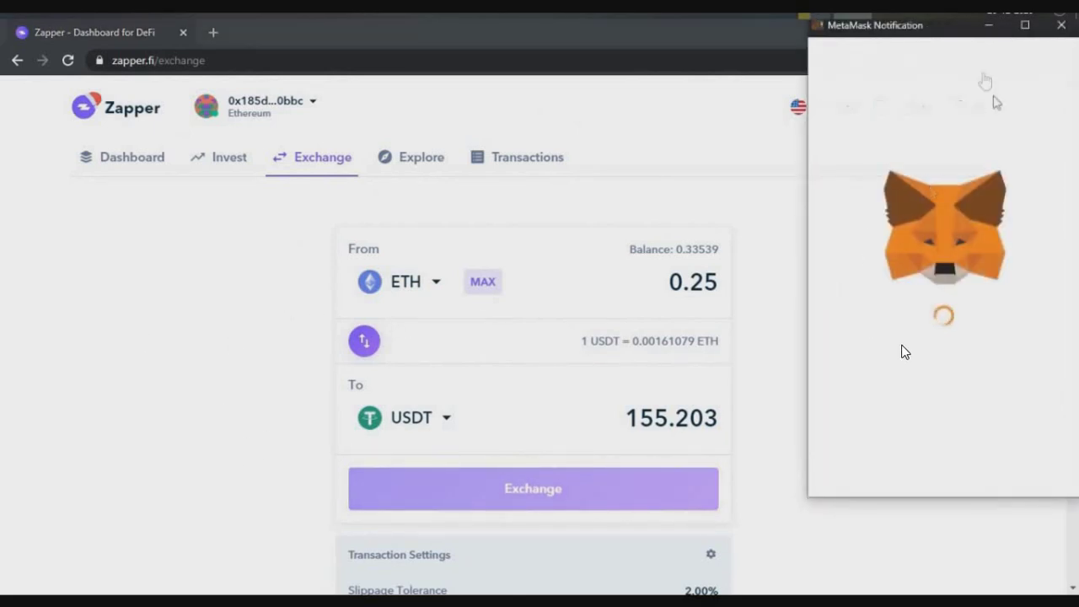
pyautogui.moveTo(1060, 293); pyautogui.dragTo(1029, 292)
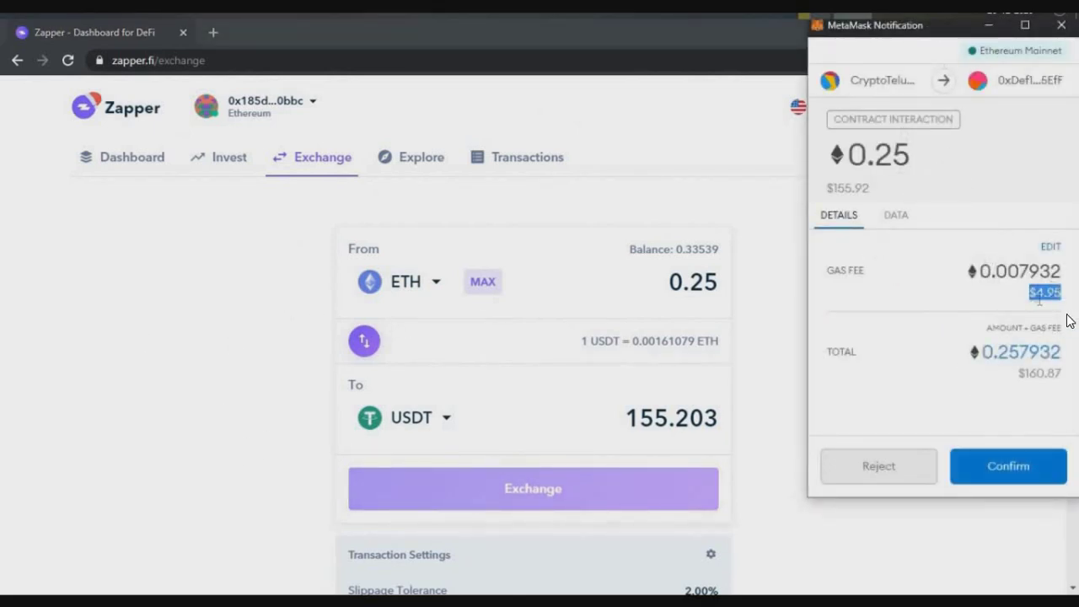
pyautogui.click(1050, 247)
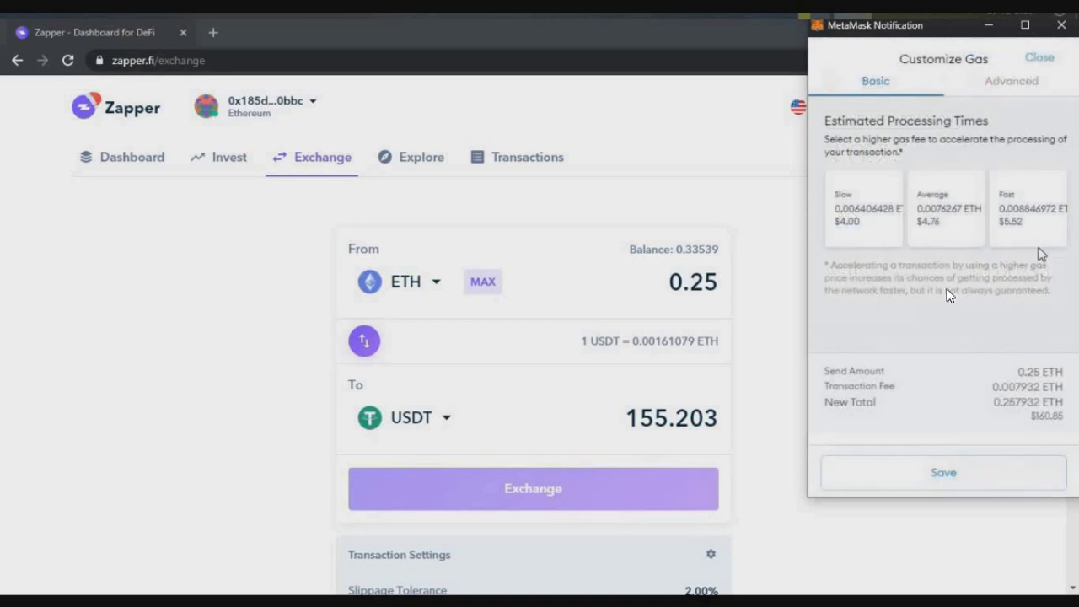
pyautogui.click(1040, 59)
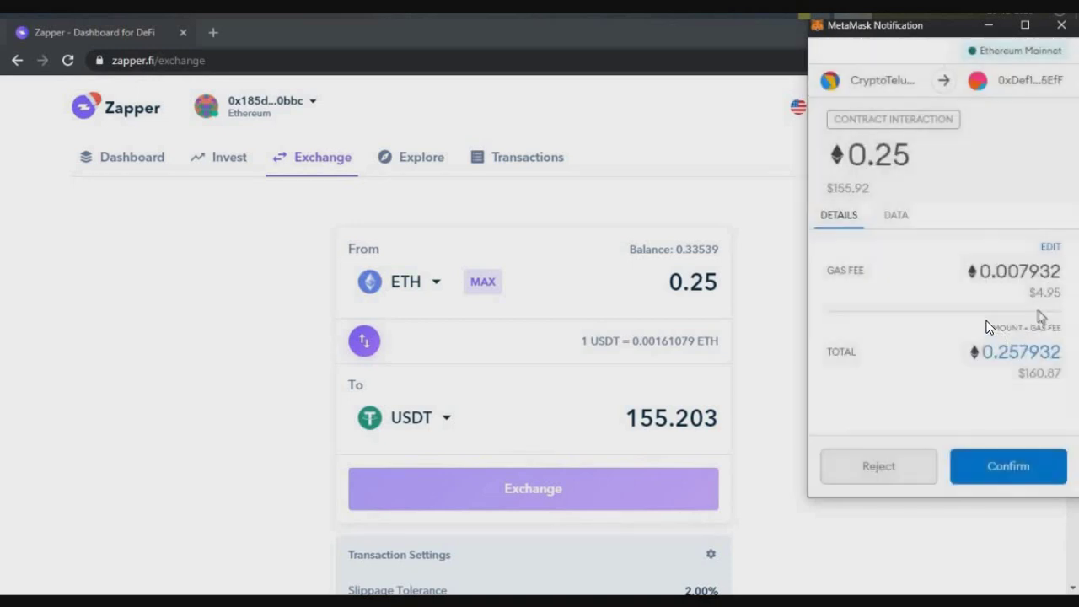
pyautogui.click(1017, 474)
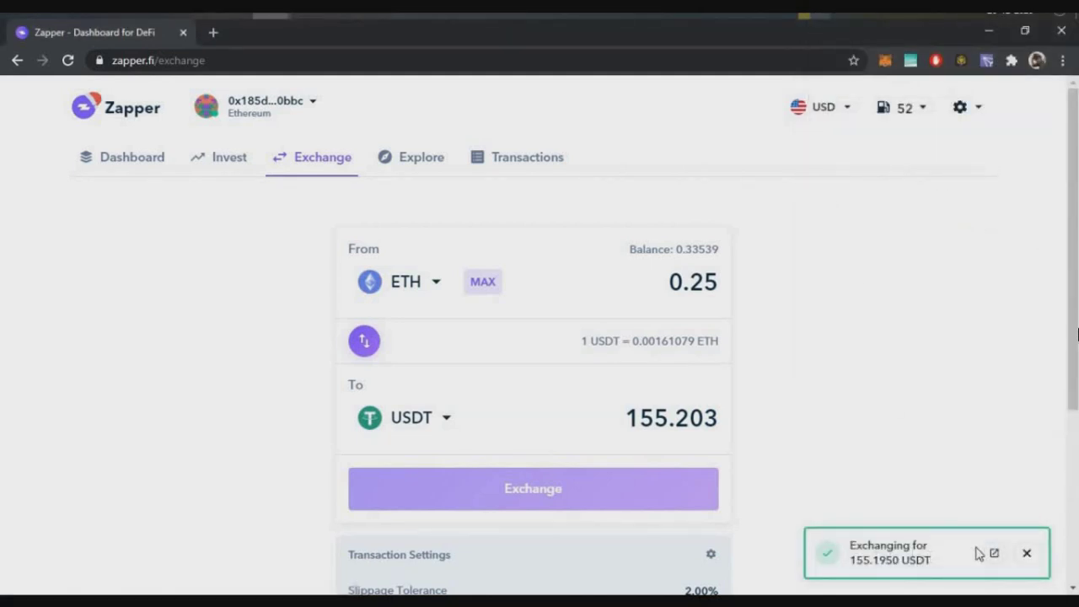
# - Check the exchange's transaction fee on Etherscan and the USDT balance in the MetaMask wallet
pyautogui.click(987, 554)
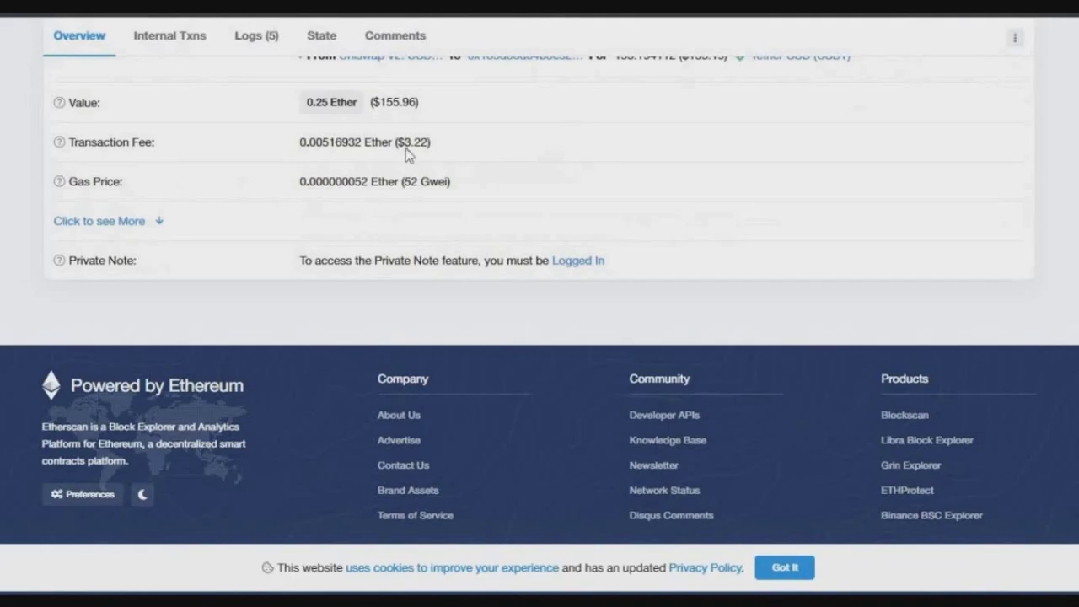
pyautogui.doubleClick(413, 143)
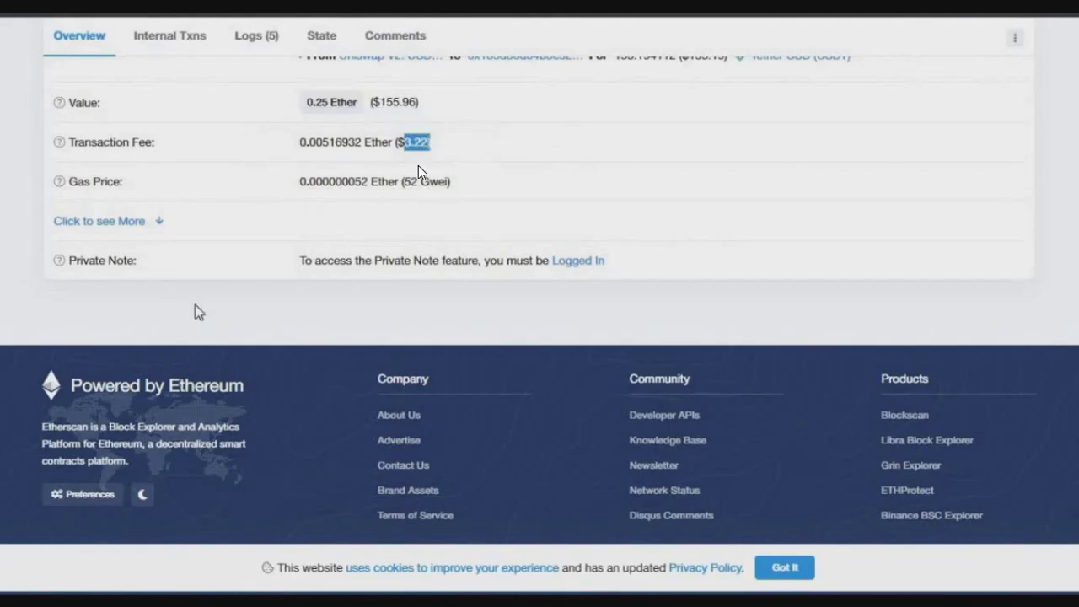
pyautogui.click(196, 308)
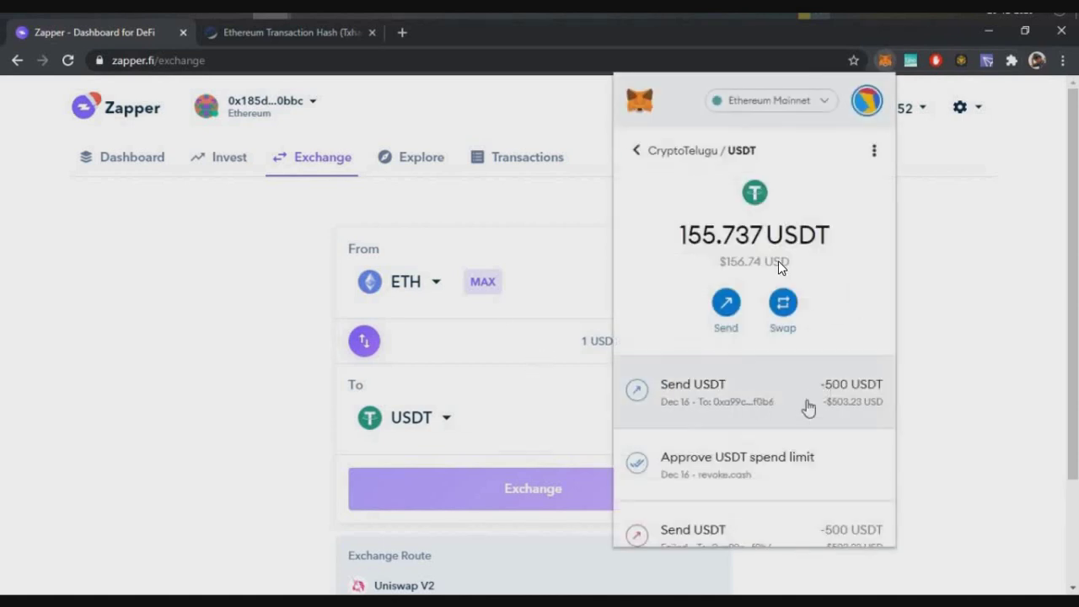
pyautogui.click(967, 314)
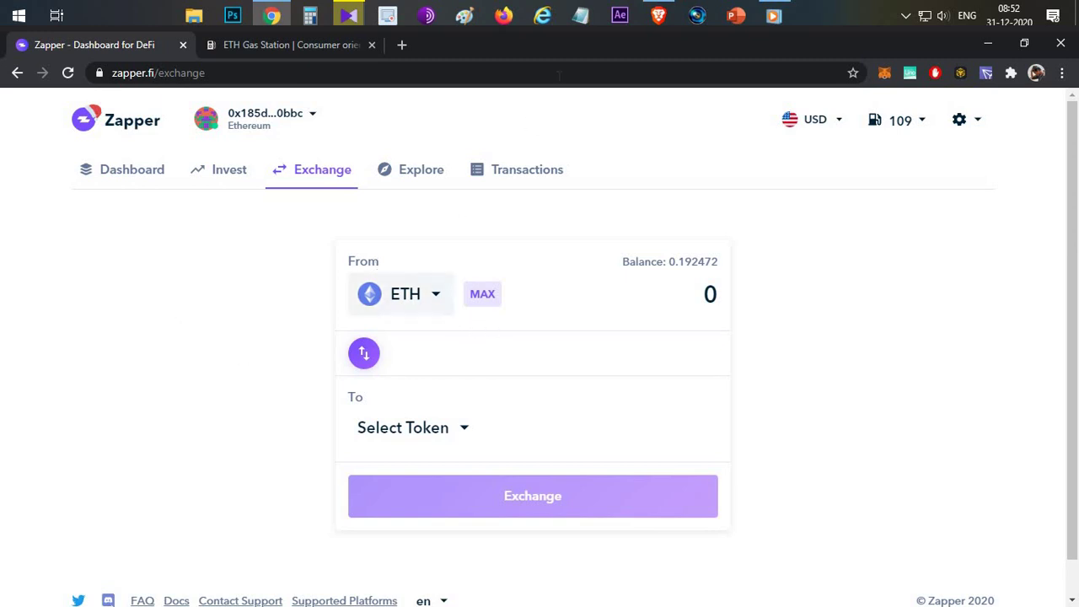
# - Switch to the CryptoHindi channel's videos page on YouTube in the Brave browser
pyautogui.hotkey('alt', 'Tab')
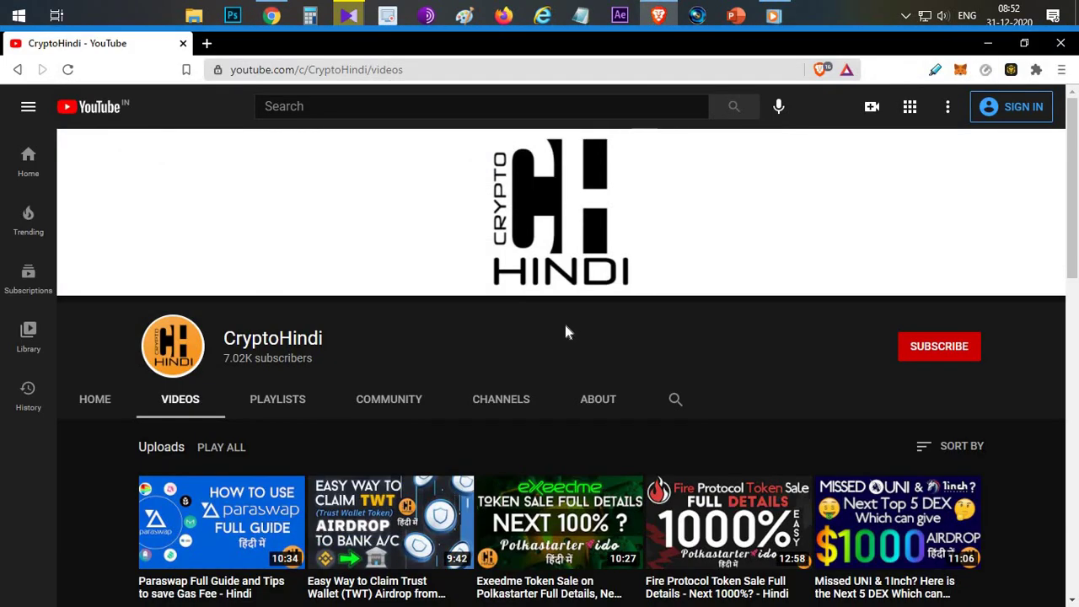